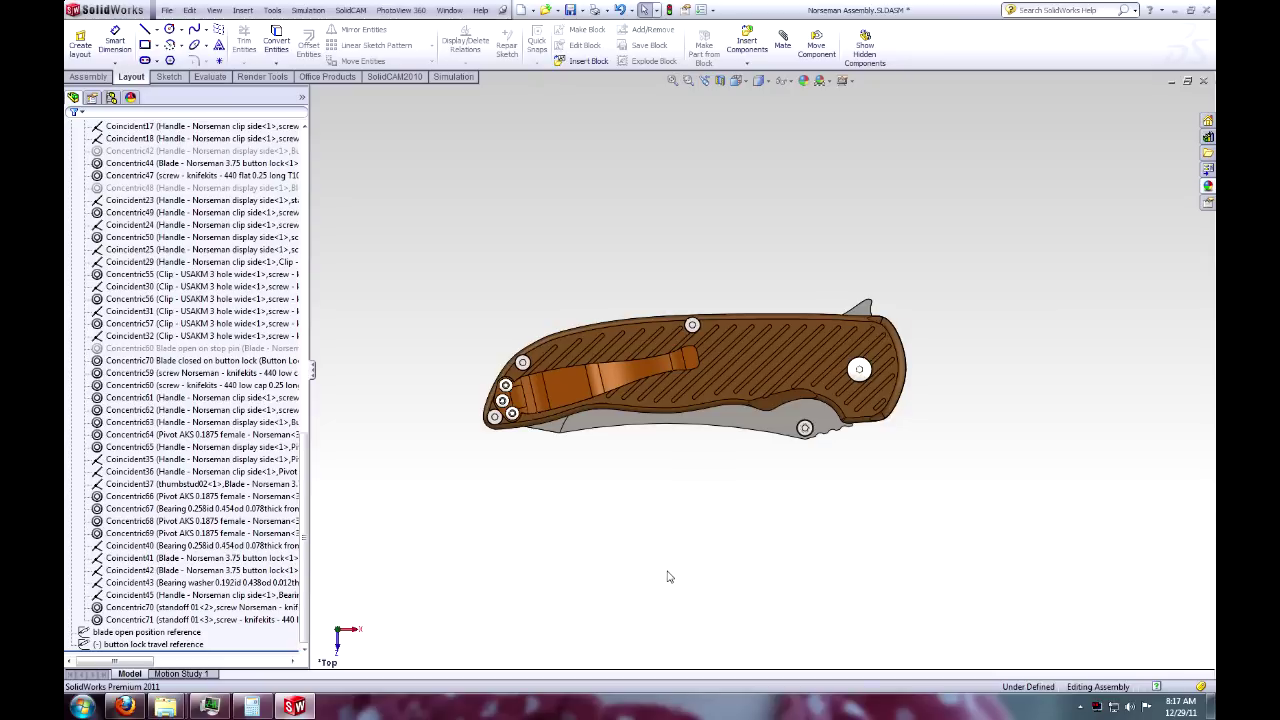
Step: Examine the closed knife assembly in the Top view and from its edge, up to the pivot end
mouse_move(751, 553)
middle_mouse_down()
mouse_move(711, 560)
mouse_move(762, 541)
middle_mouse_up()
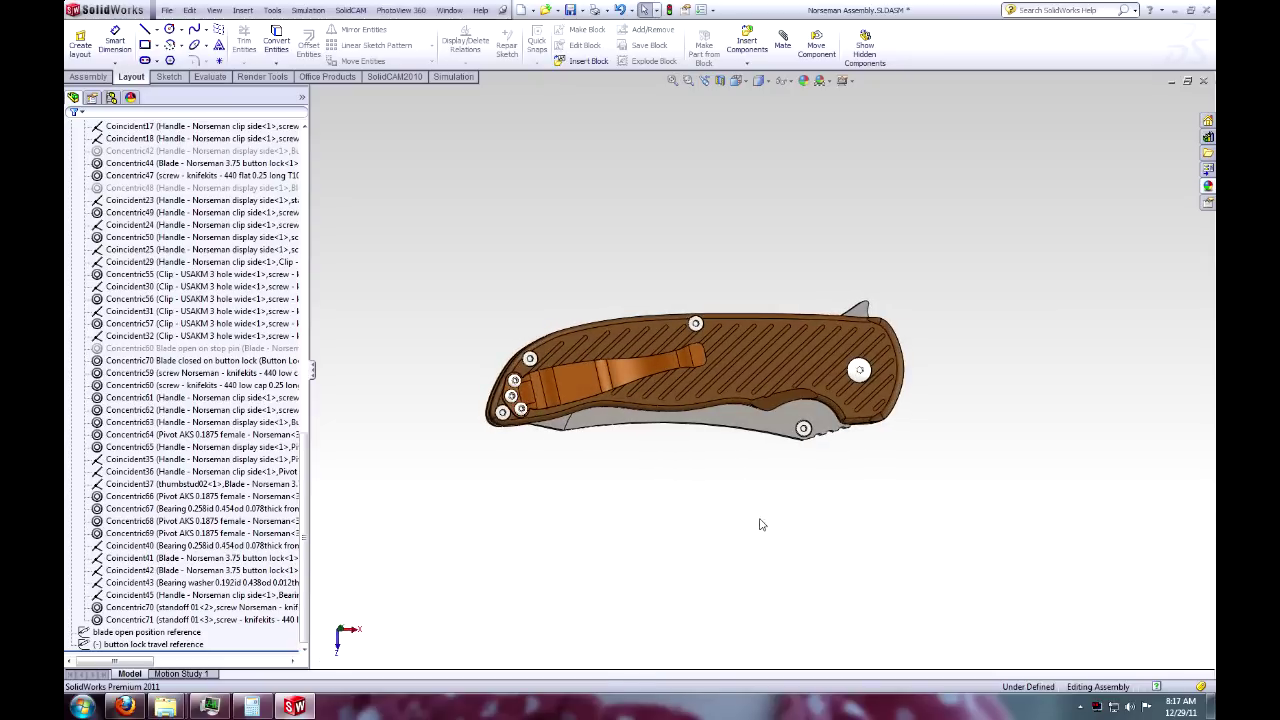
key("ctrl+5")
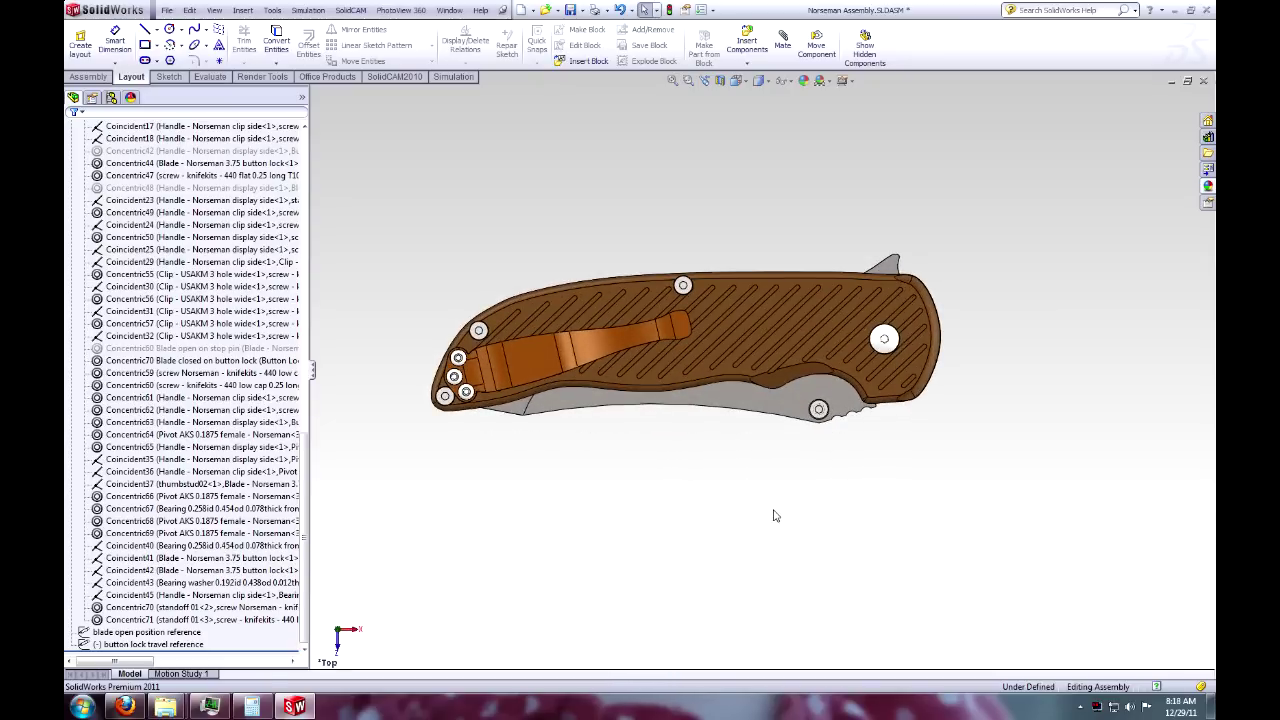
key("shift+Down")
scroll(762, 380, "down", 5)
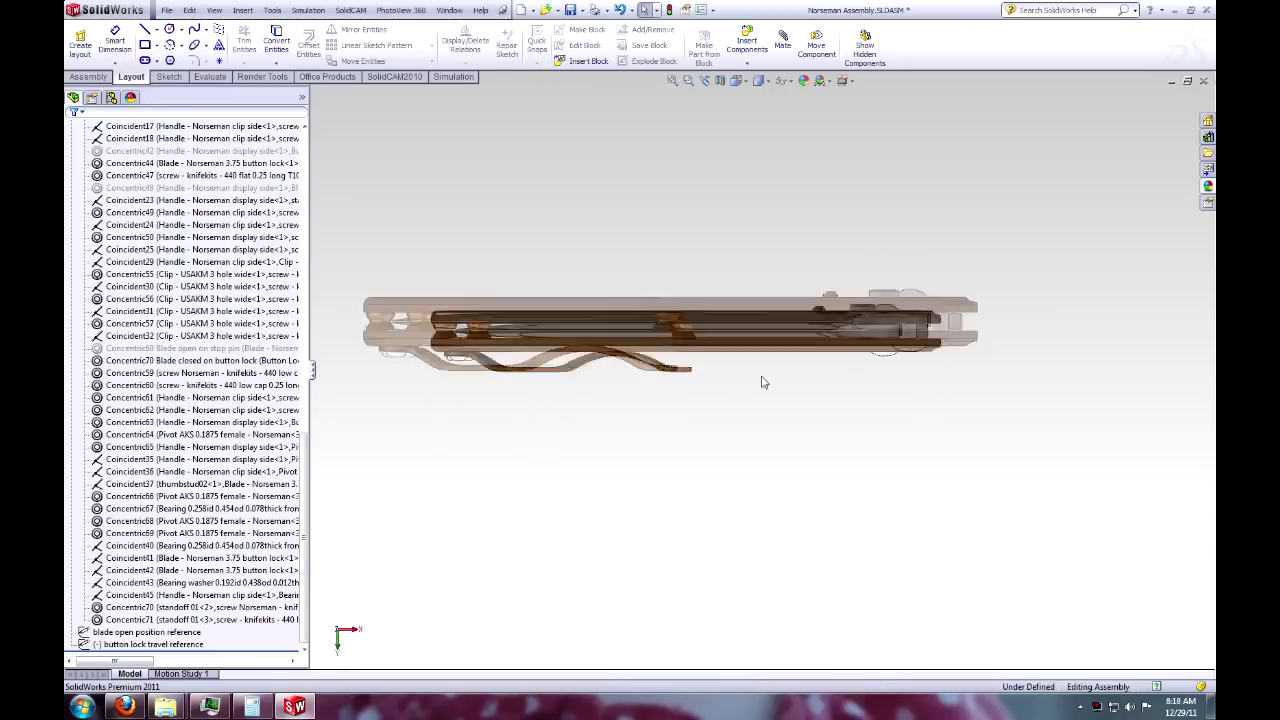
scroll(806, 292, "down", 2)
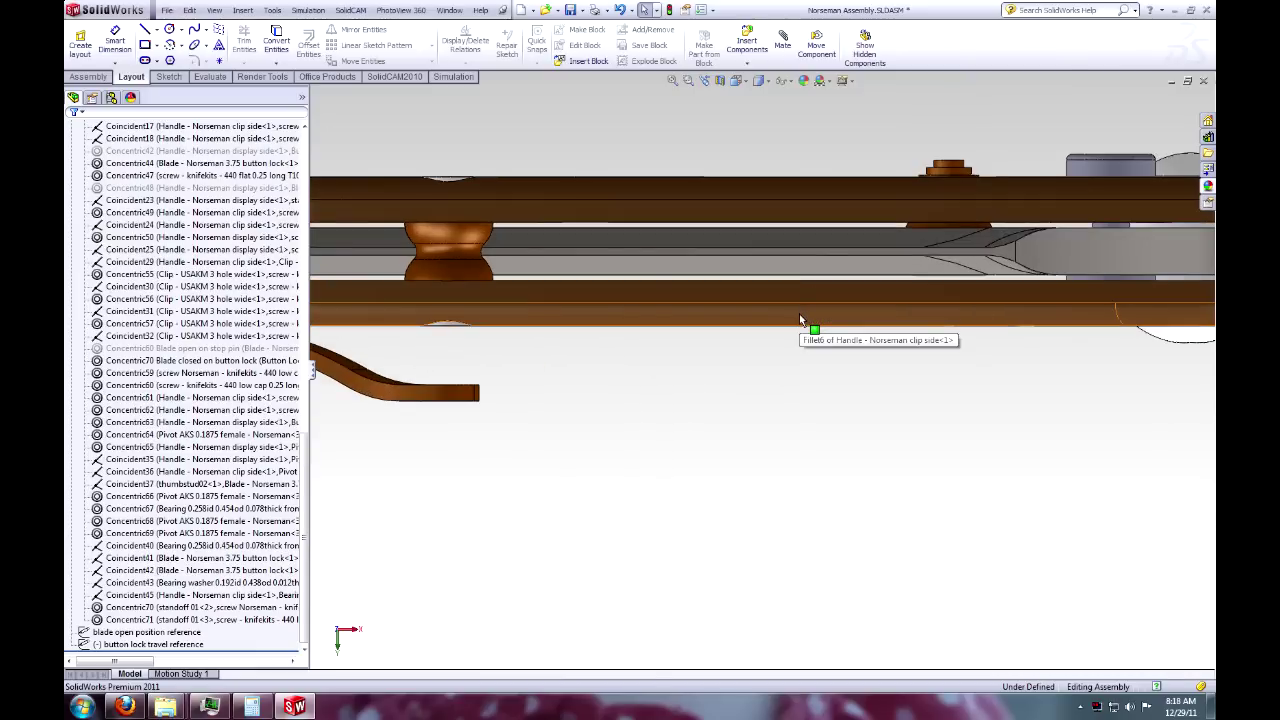
scroll(866, 381, "up", 5)
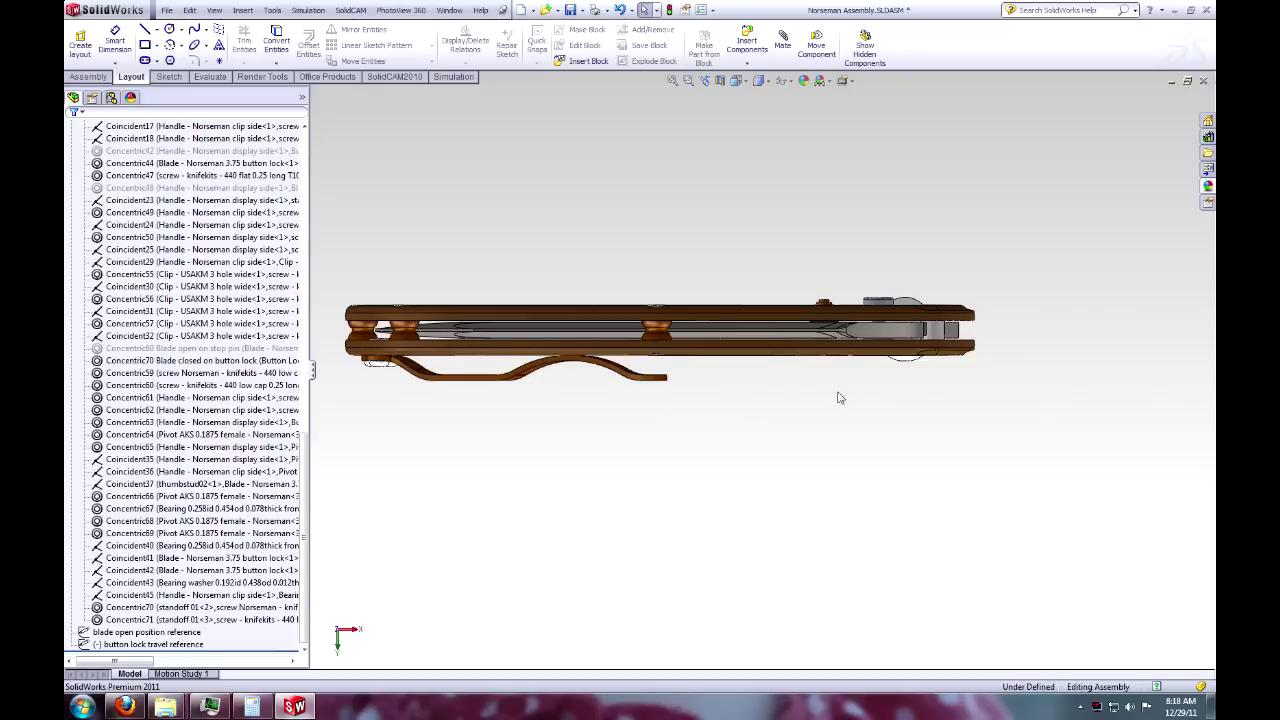
scroll(1000, 417, "down", 8)
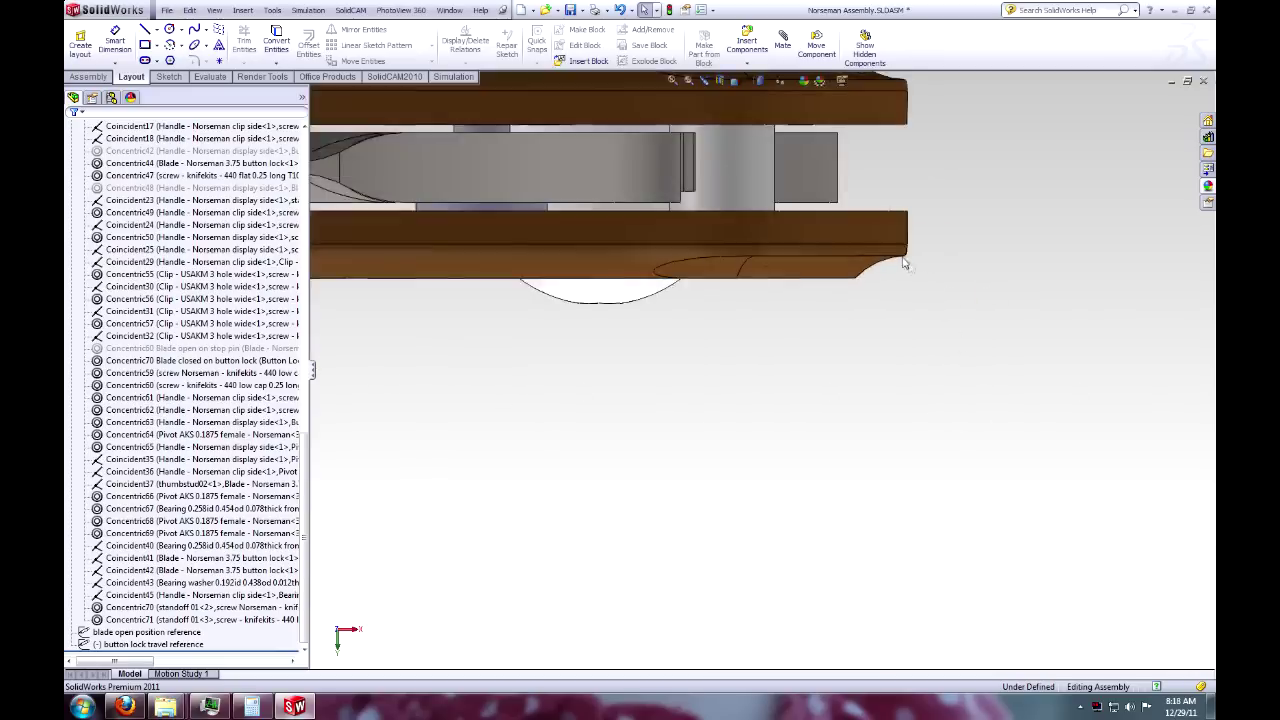
Step: Examine the curved edge cuts at the pivot end of the clip-side and display-side handles
left_click(734, 278)
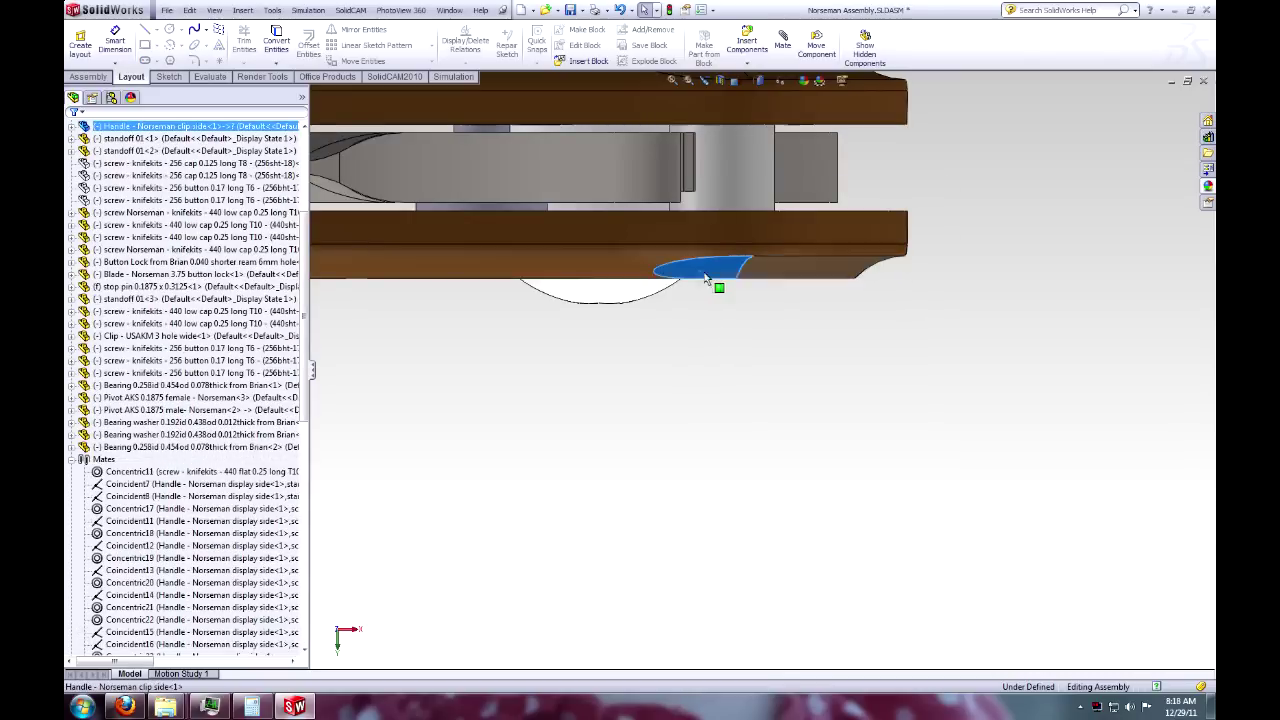
scroll(812, 220, "up", 2)
left_click(700, 172)
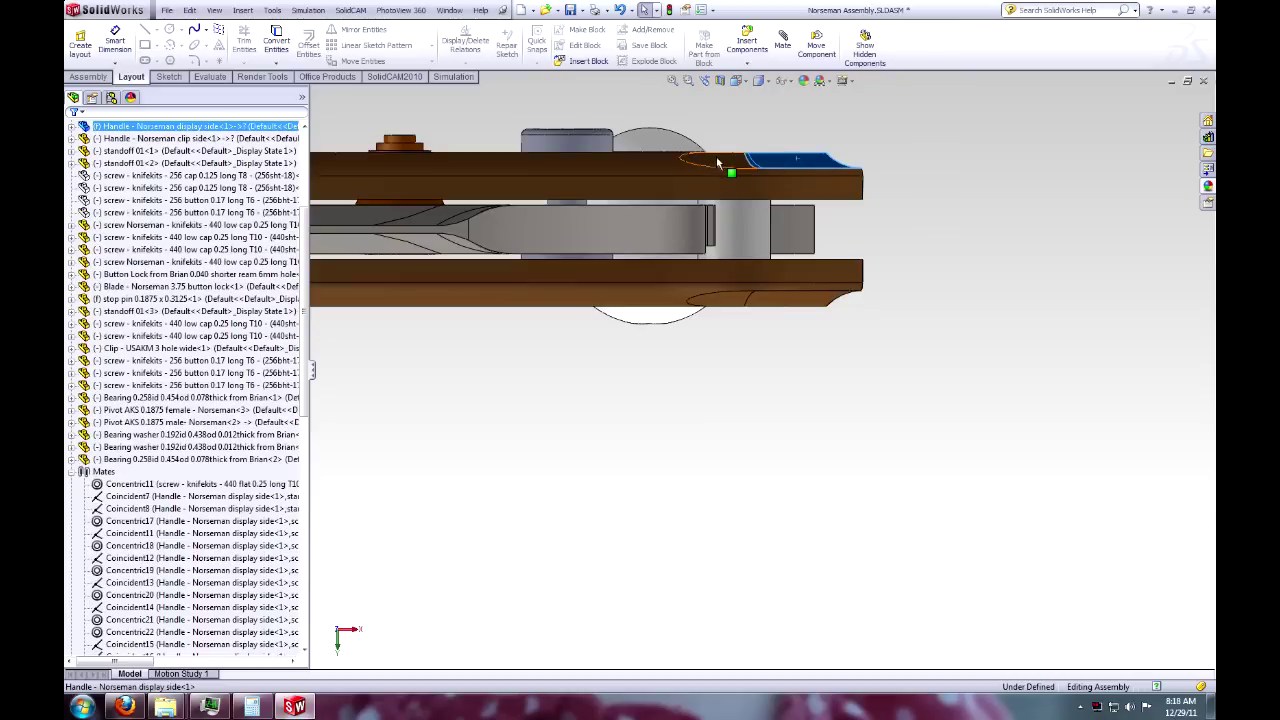
middle_click_drag(871, 229, 783, 285)
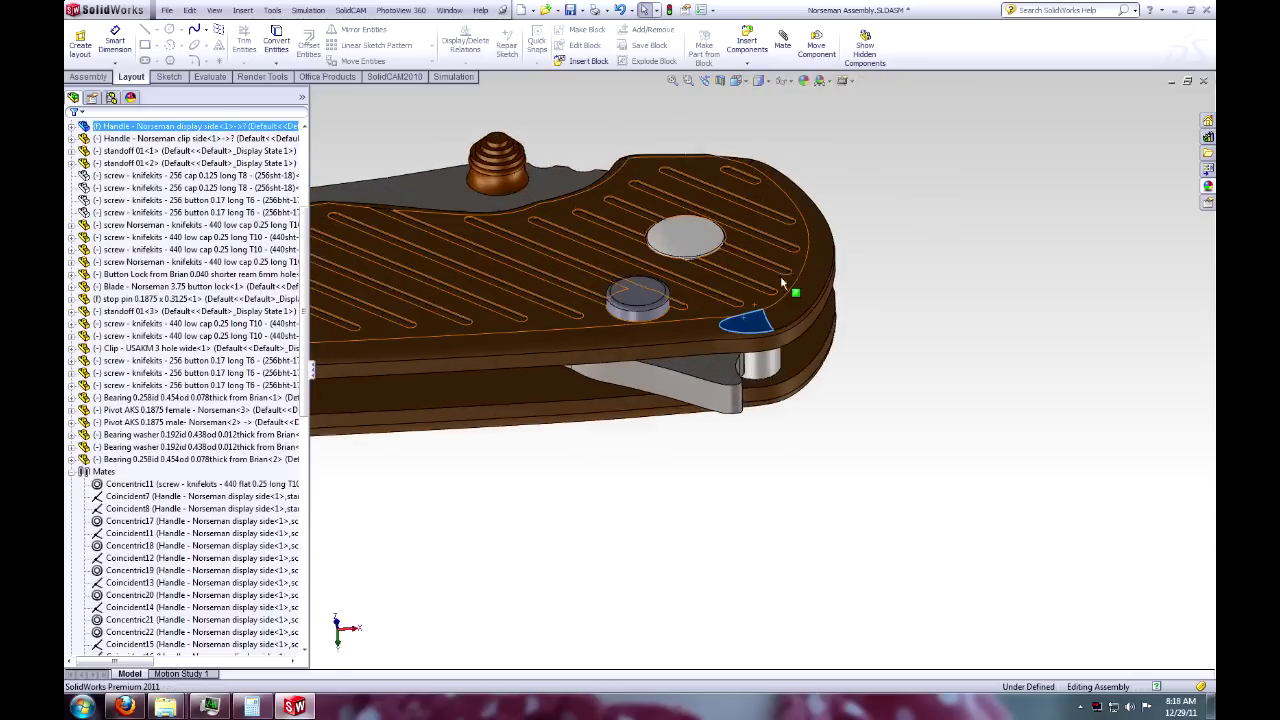
scroll(783, 285, "down", 2)
left_click(863, 237)
left_click(838, 268)
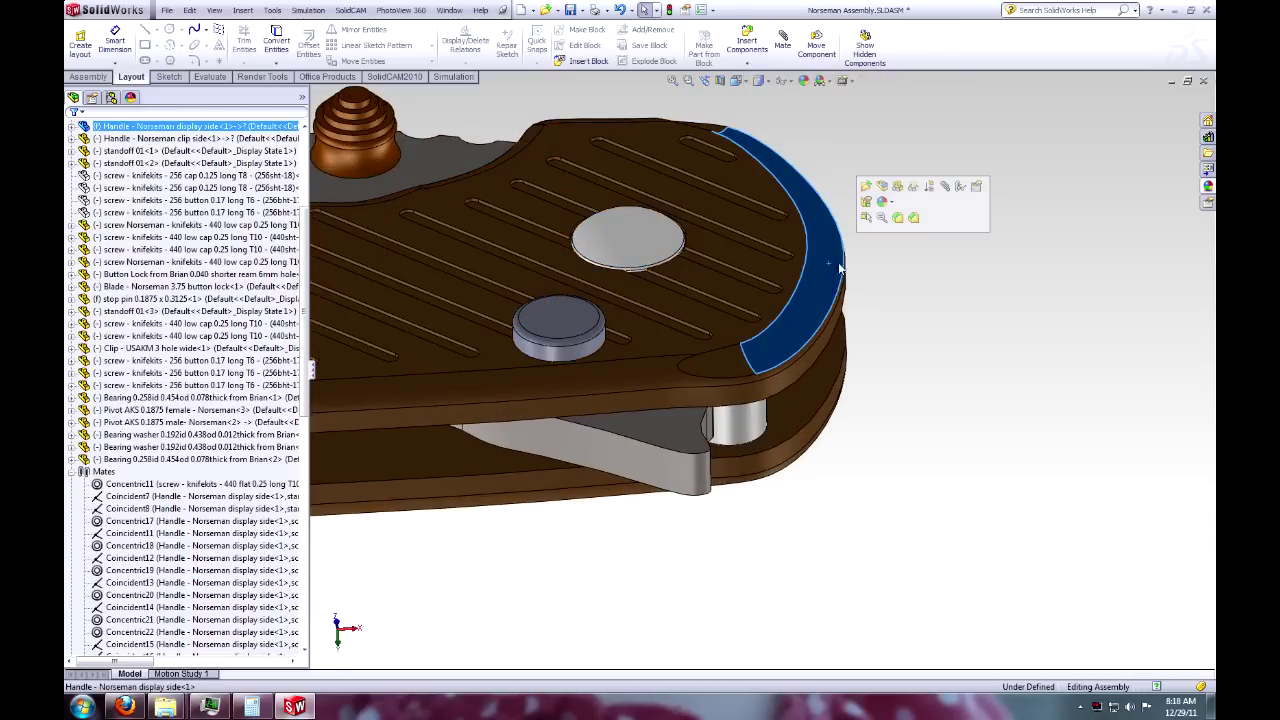
scroll(862, 340, "up", 4)
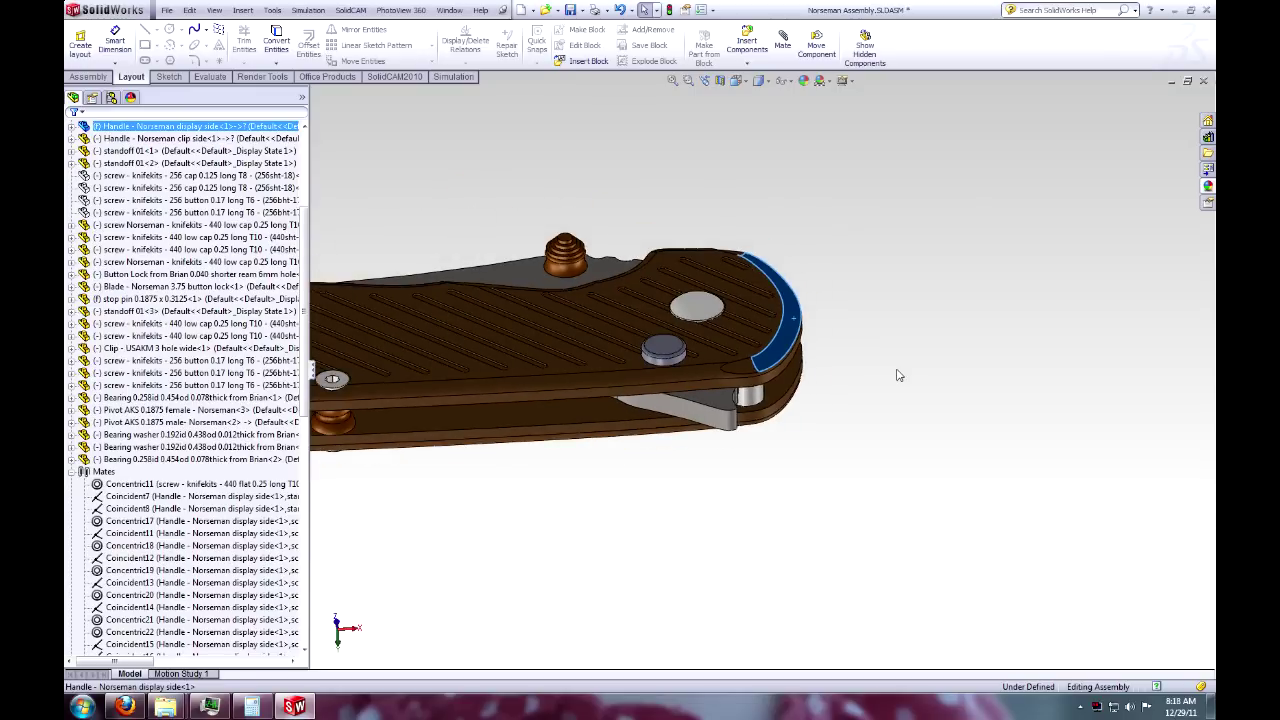
left_click(898, 375)
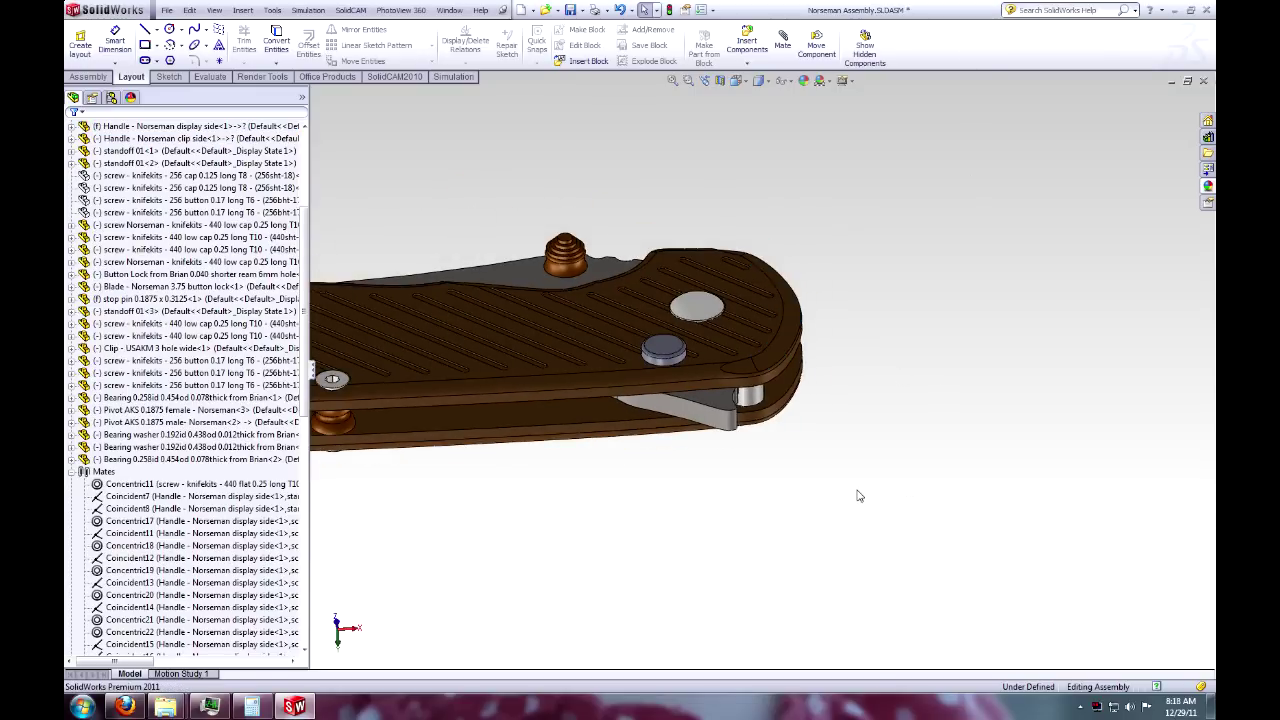
Step: Examine the relief cut in the display-side handle beside the thumb stud, along with the stud's fit between the handles
middle_click_drag(639, 520, 600, 489)
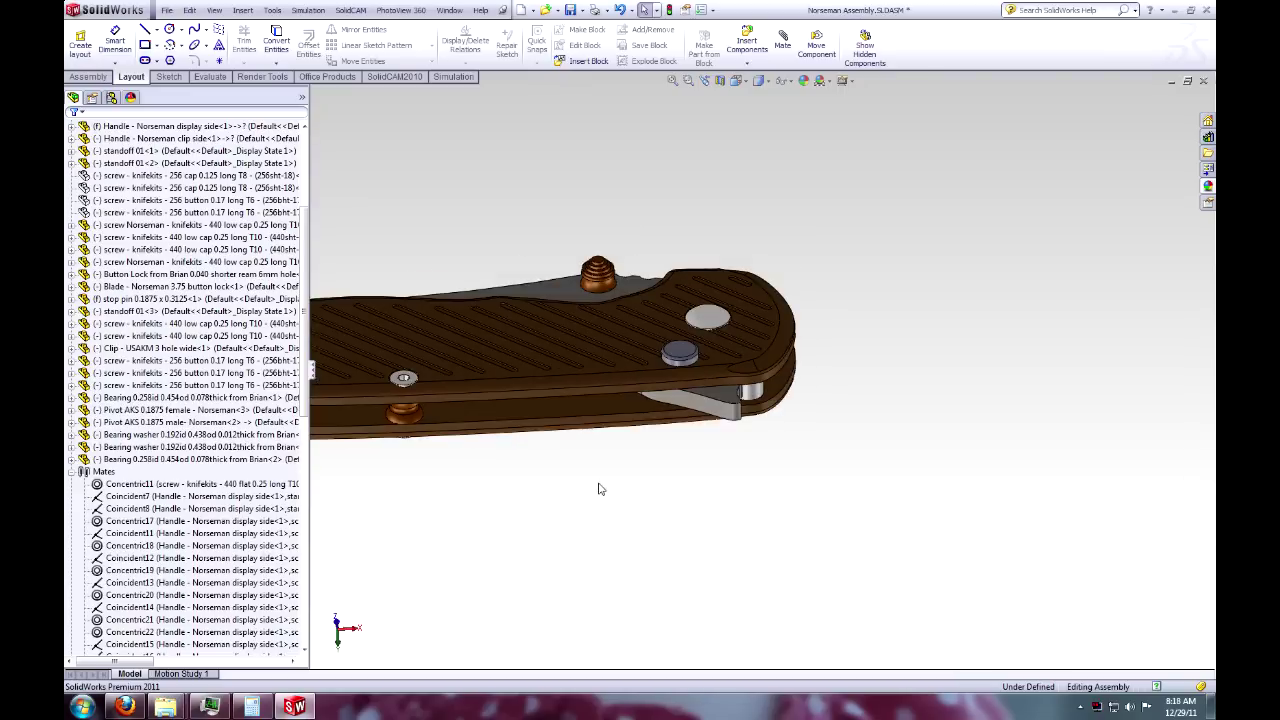
scroll(582, 370, "down", 5)
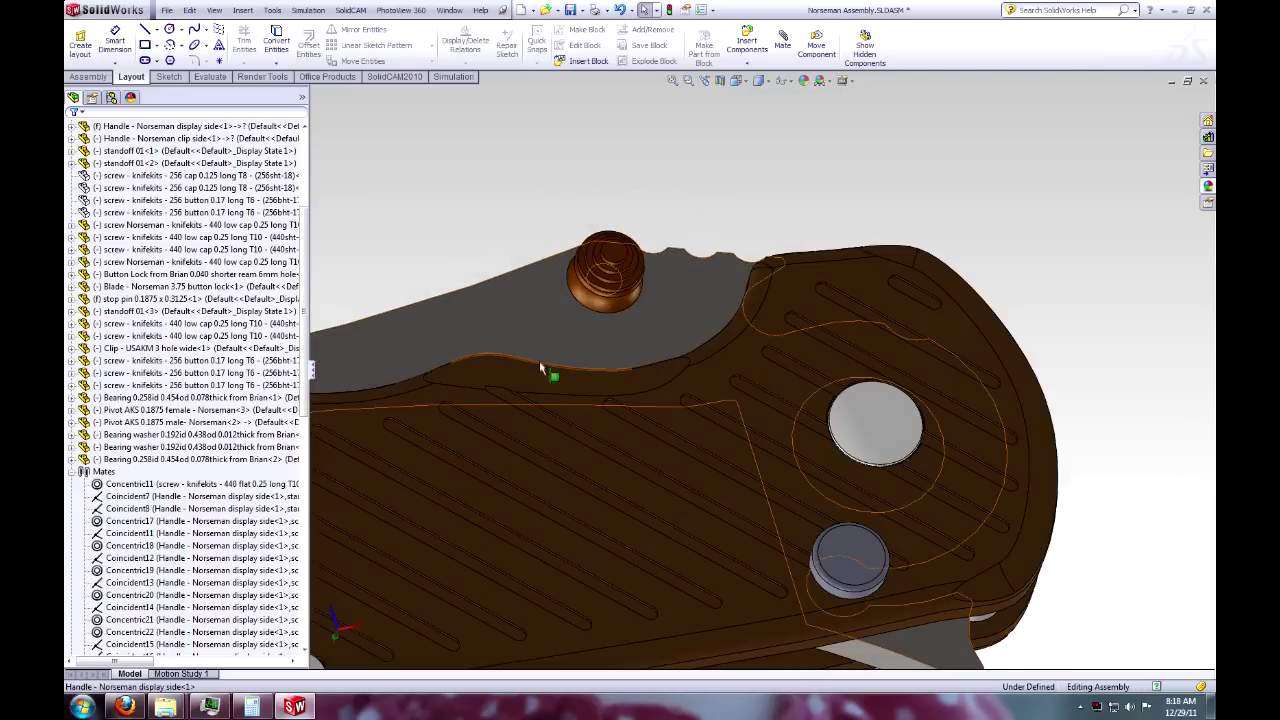
left_click(536, 383)
left_click(536, 383)
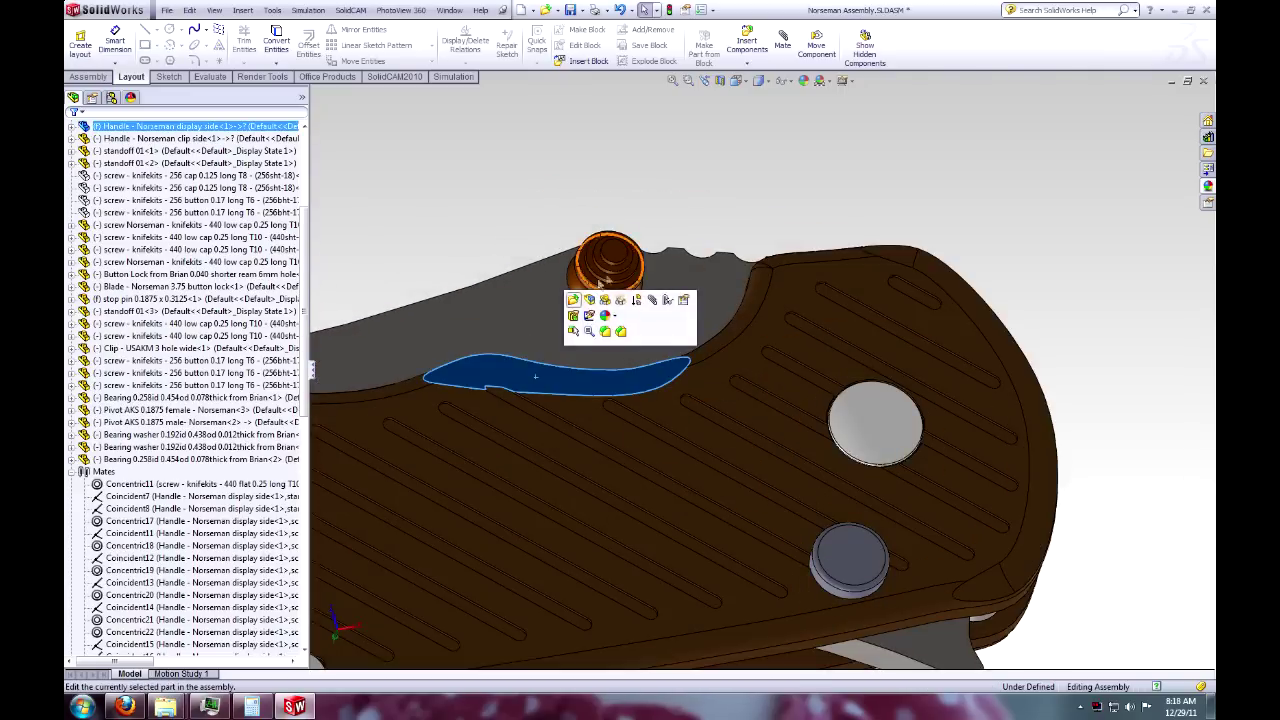
left_click(466, 243)
mouse_move(546, 354)
middle_mouse_down()
mouse_move(576, 439)
mouse_move(537, 514)
mouse_move(563, 543)
mouse_move(575, 425)
middle_mouse_up()
scroll(580, 435, "down", 2)
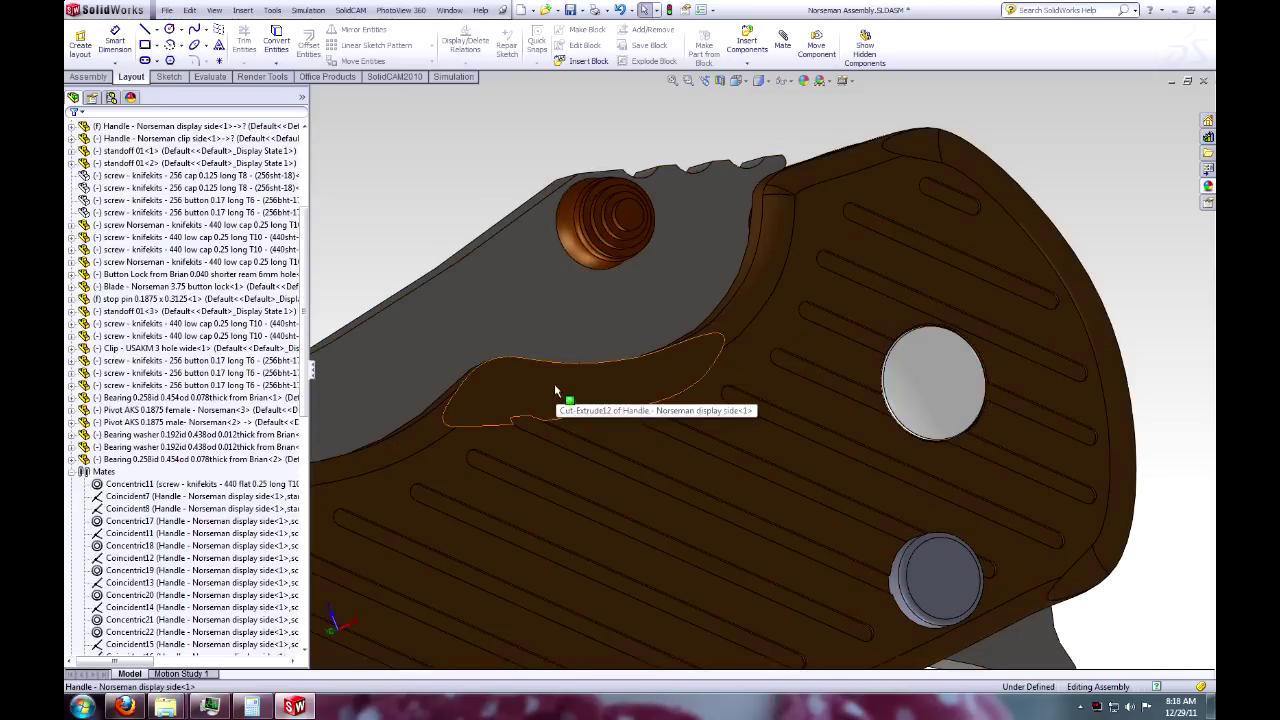
left_click(642, 384)
key("Escape")
middle_click_drag(509, 229, 371, 290)
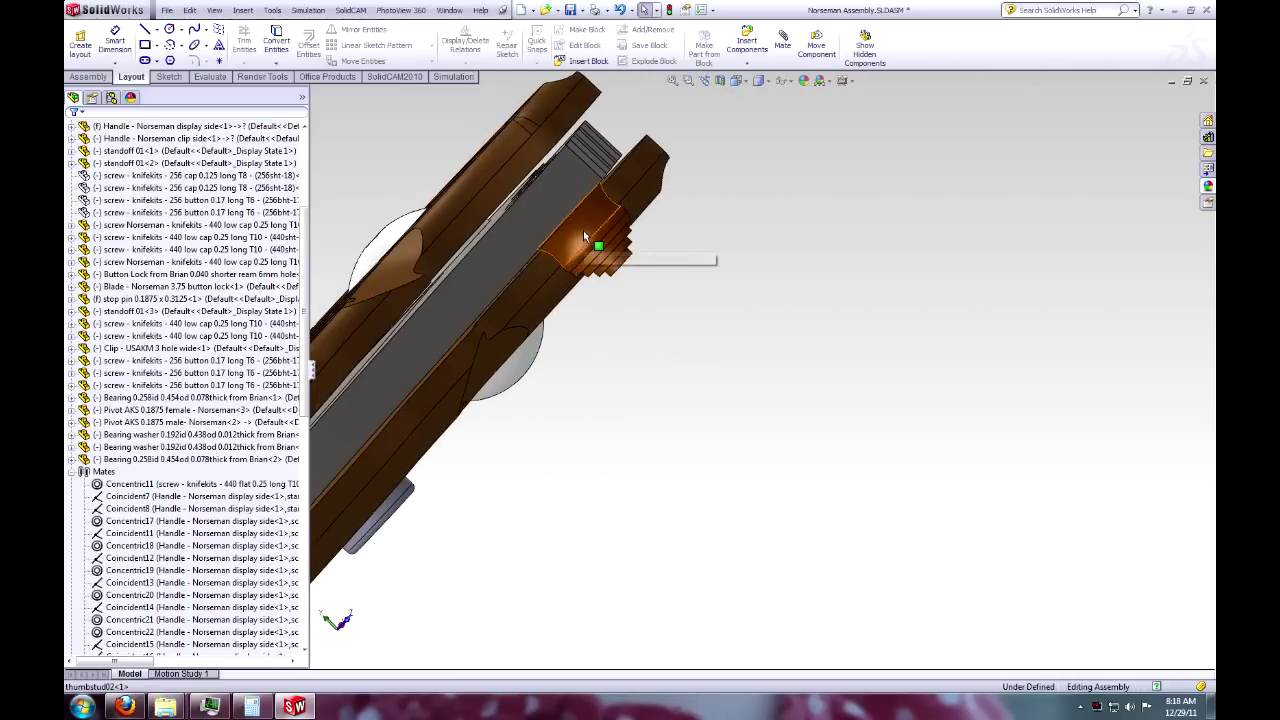
scroll(668, 428, "up", 3)
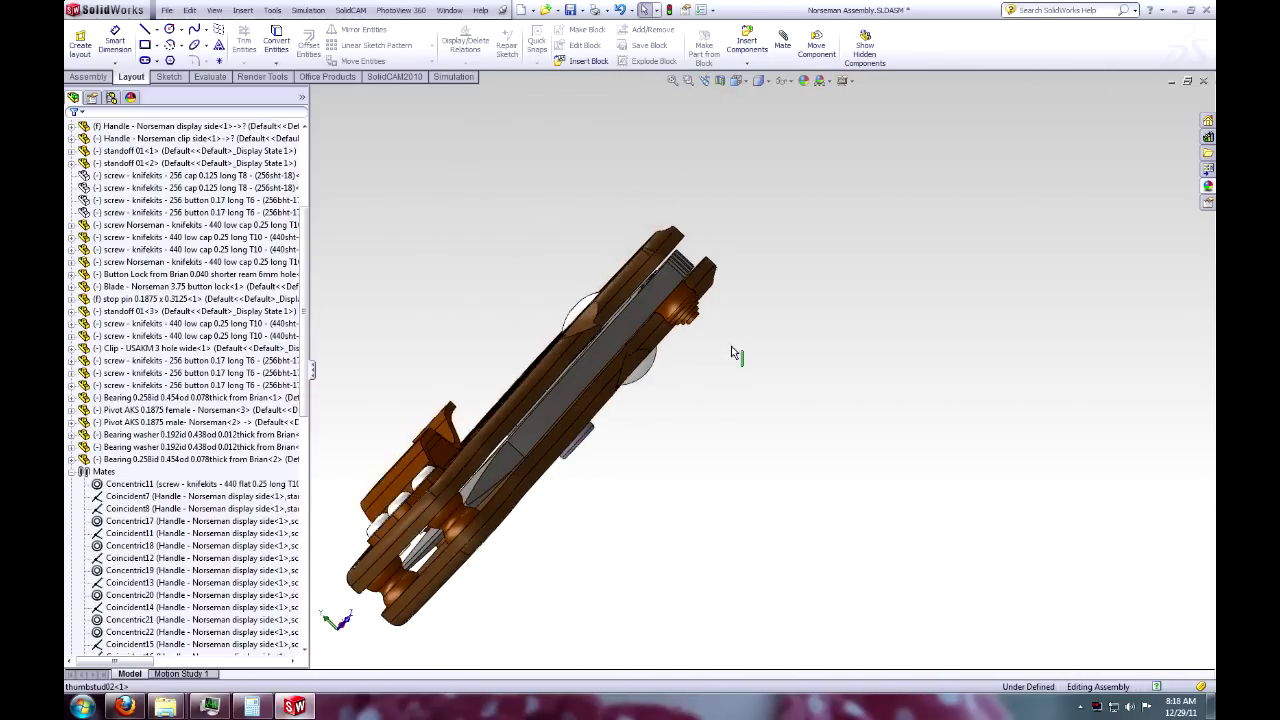
Step: Inspect the blade and its flipper tab in the closed position from the Top view
key("ctrl+5")
left_click(866, 309)
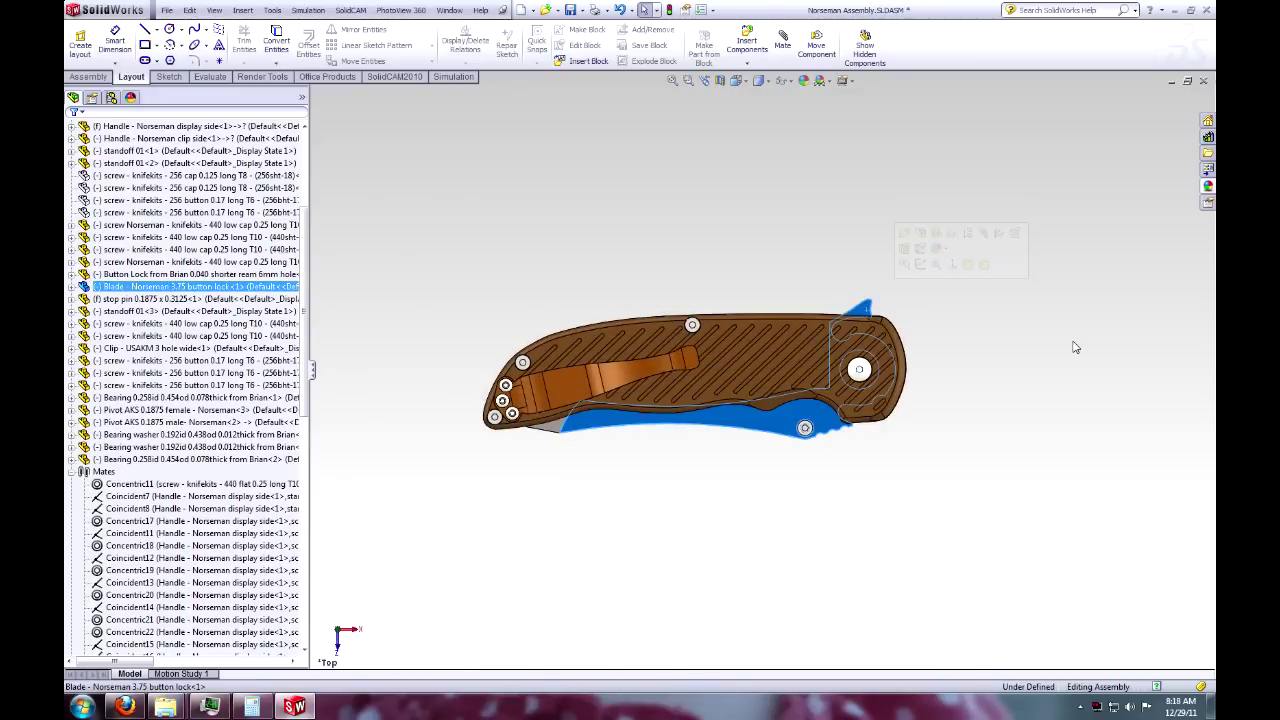
left_click(968, 522)
scroll(981, 432, "down", 2)
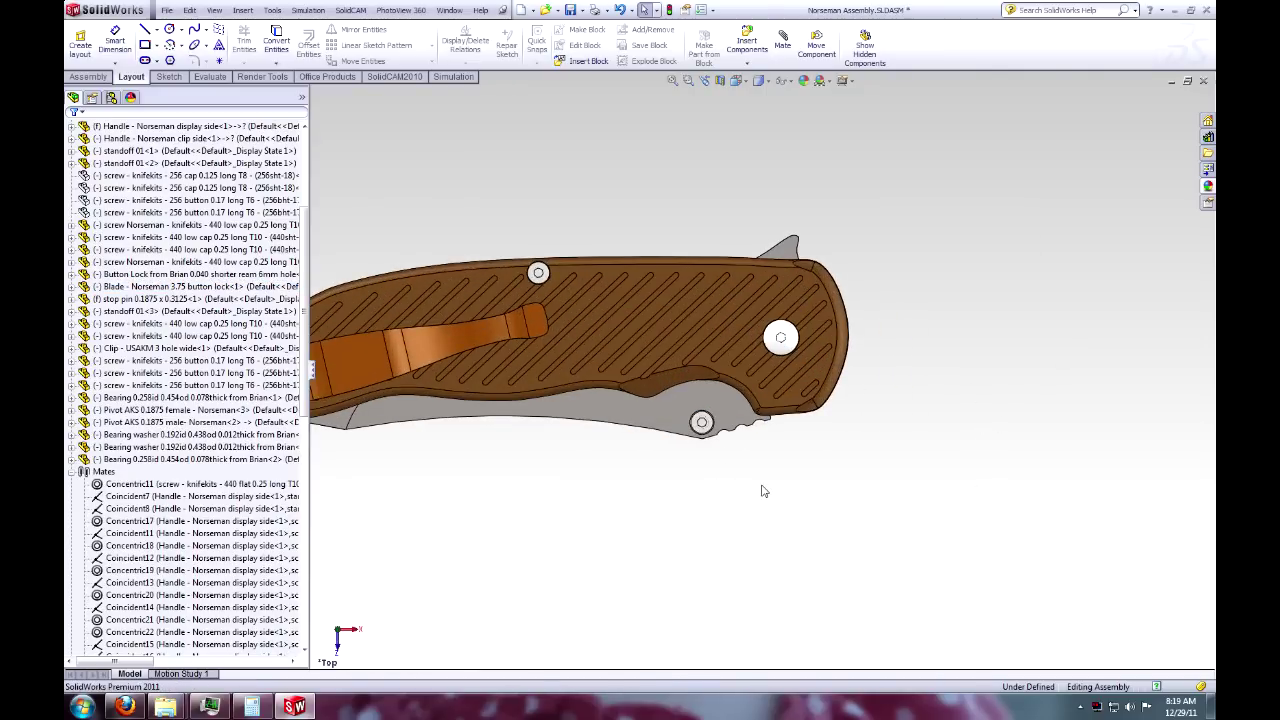
scroll(757, 491, "up", 1)
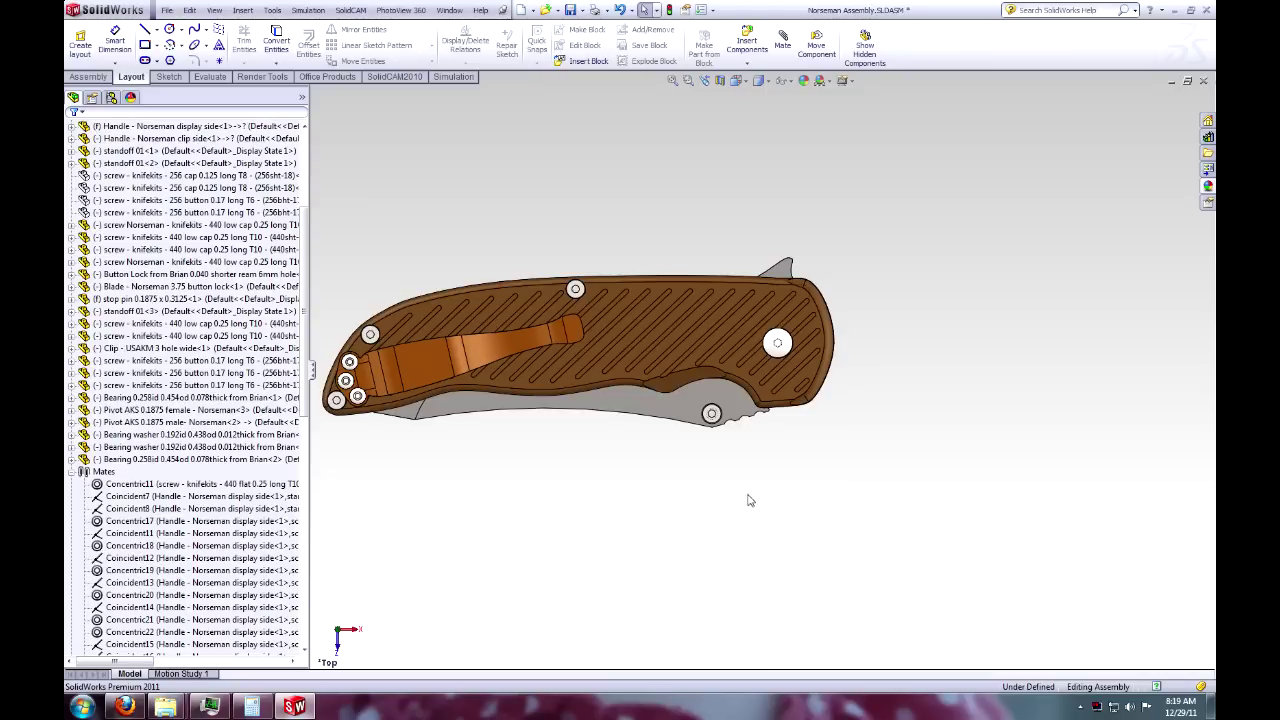
Step: Open the blade by suppressing the "Blade closed on button lock" mate and unsuppressing the "Blade open on stop pin" mate
scroll(197, 350, "down", 15)
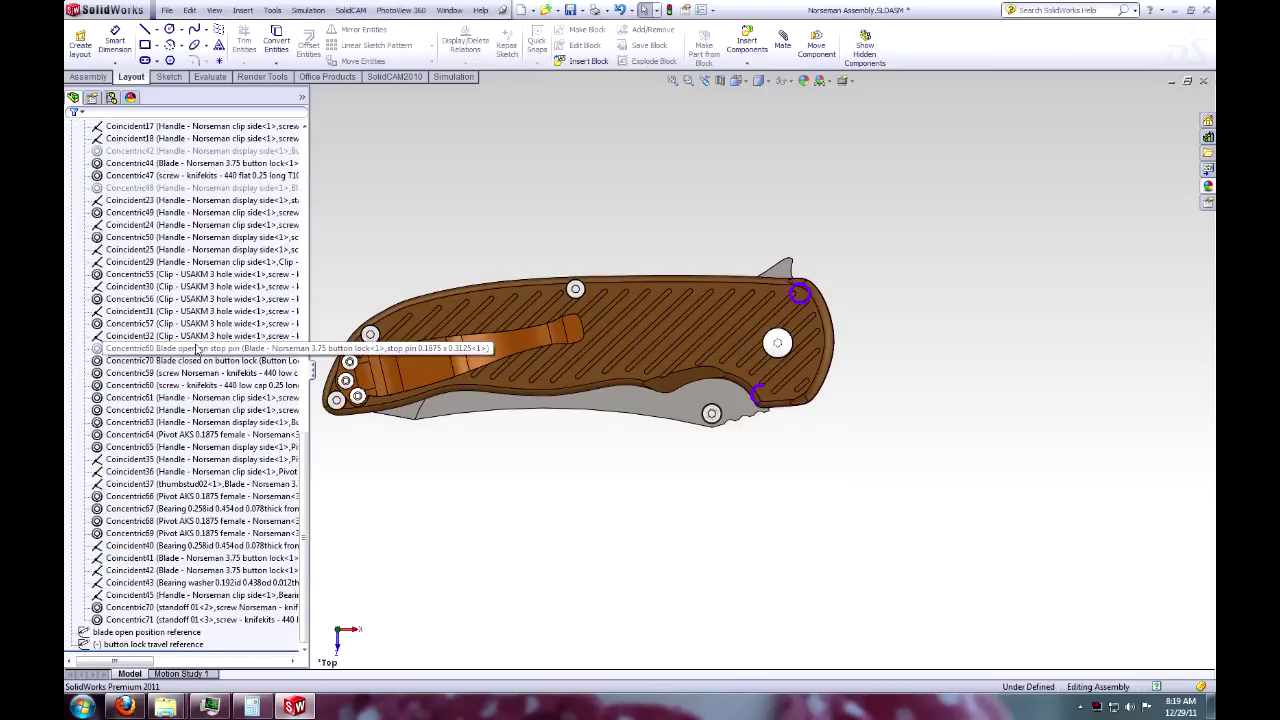
right_click(192, 360)
left_click(214, 330)
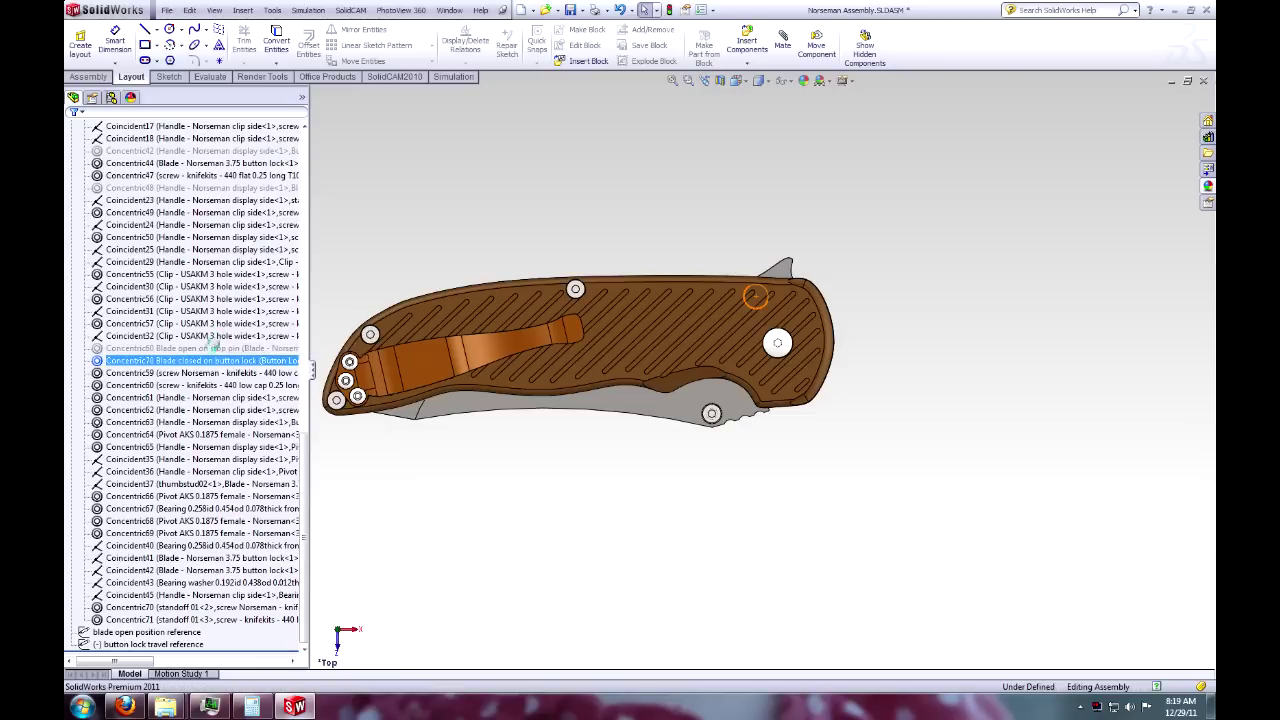
right_click(211, 348)
left_click(234, 318)
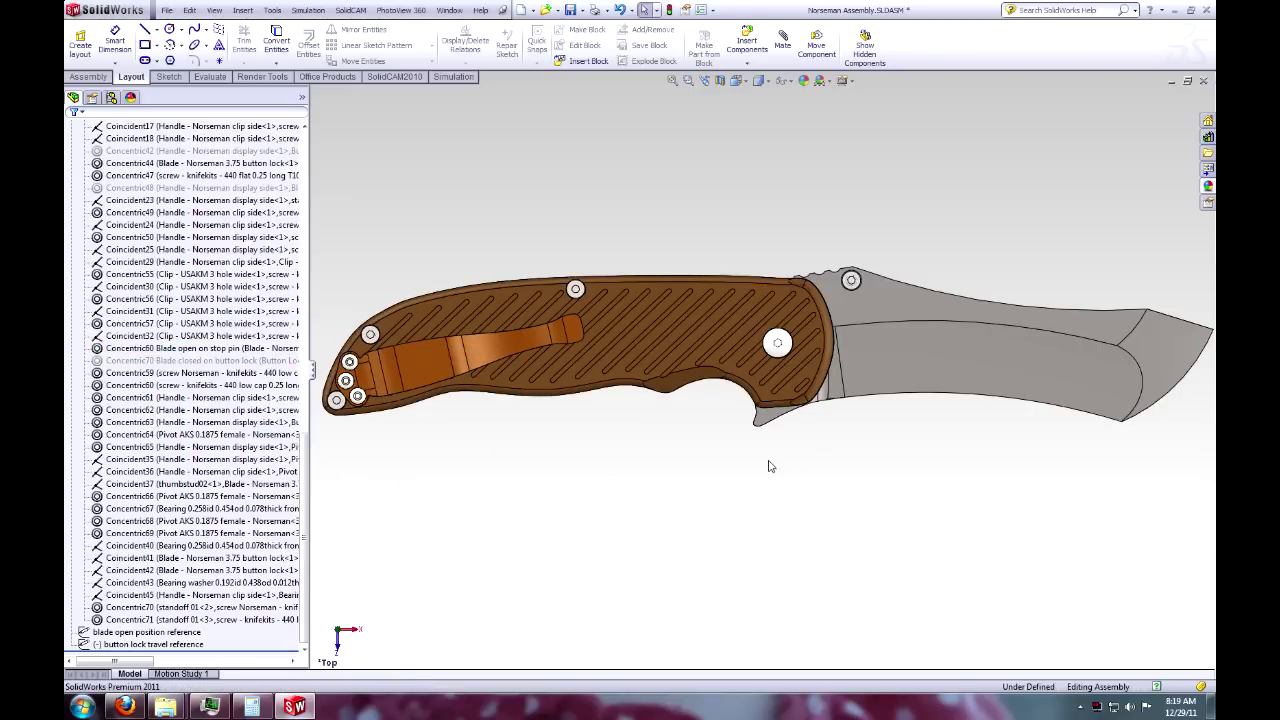
Step: Hide the clip-side handle to expose the blade pivot and lock area
scroll(790, 470, "down", 2)
scroll(836, 452, "up", 1)
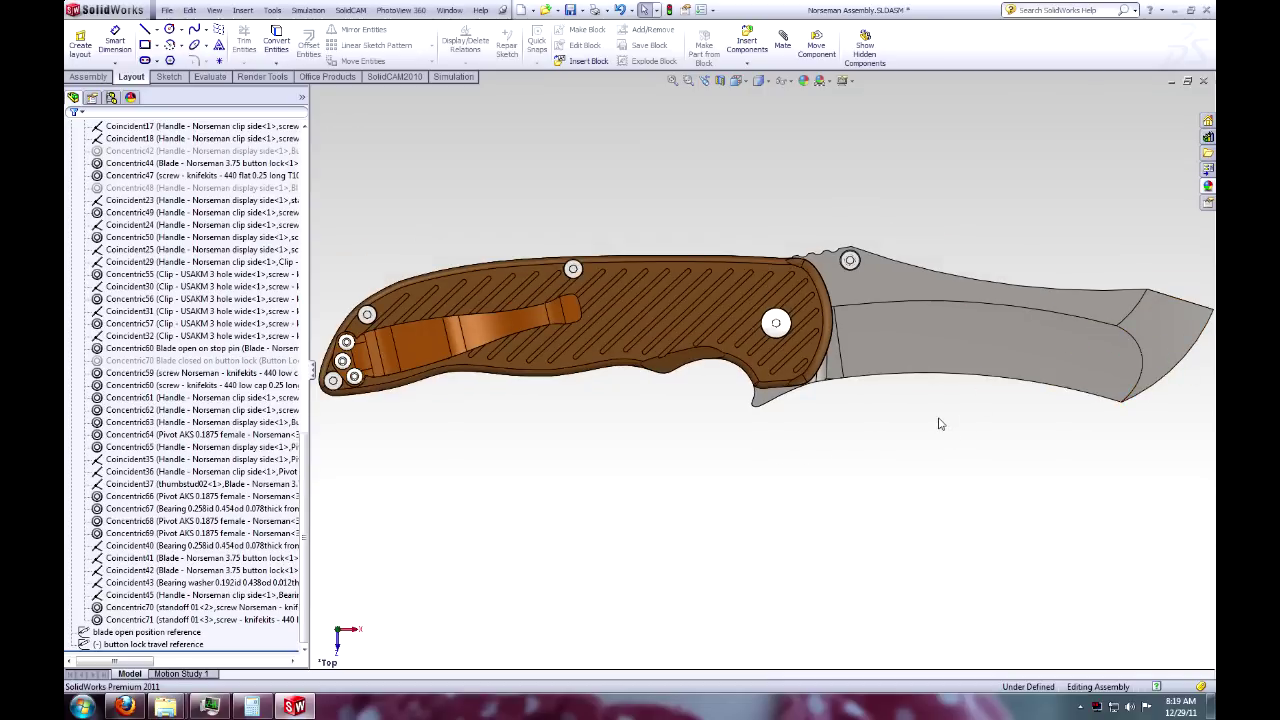
right_click(685, 362)
left_click(730, 306)
left_click(760, 490)
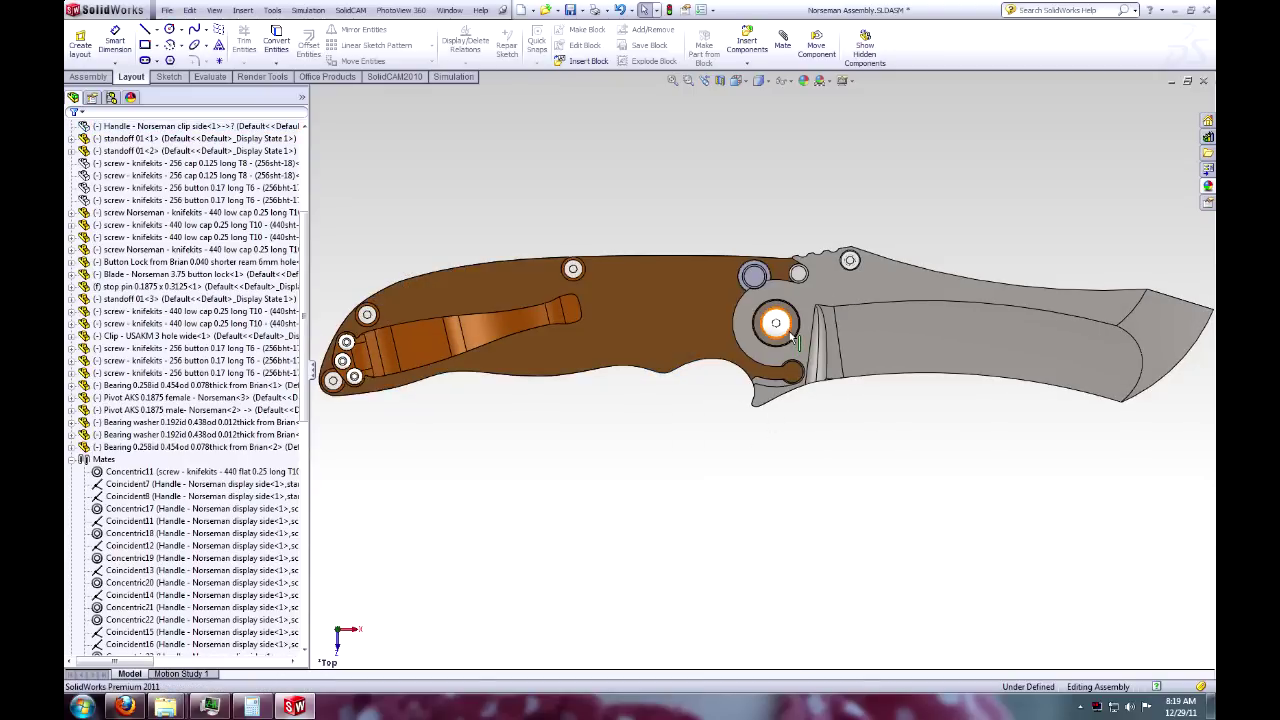
Step: Examine the round-ended slot in the blade between the pivot and the flipper tab, straight on and at an angle
scroll(789, 331, "down", 2)
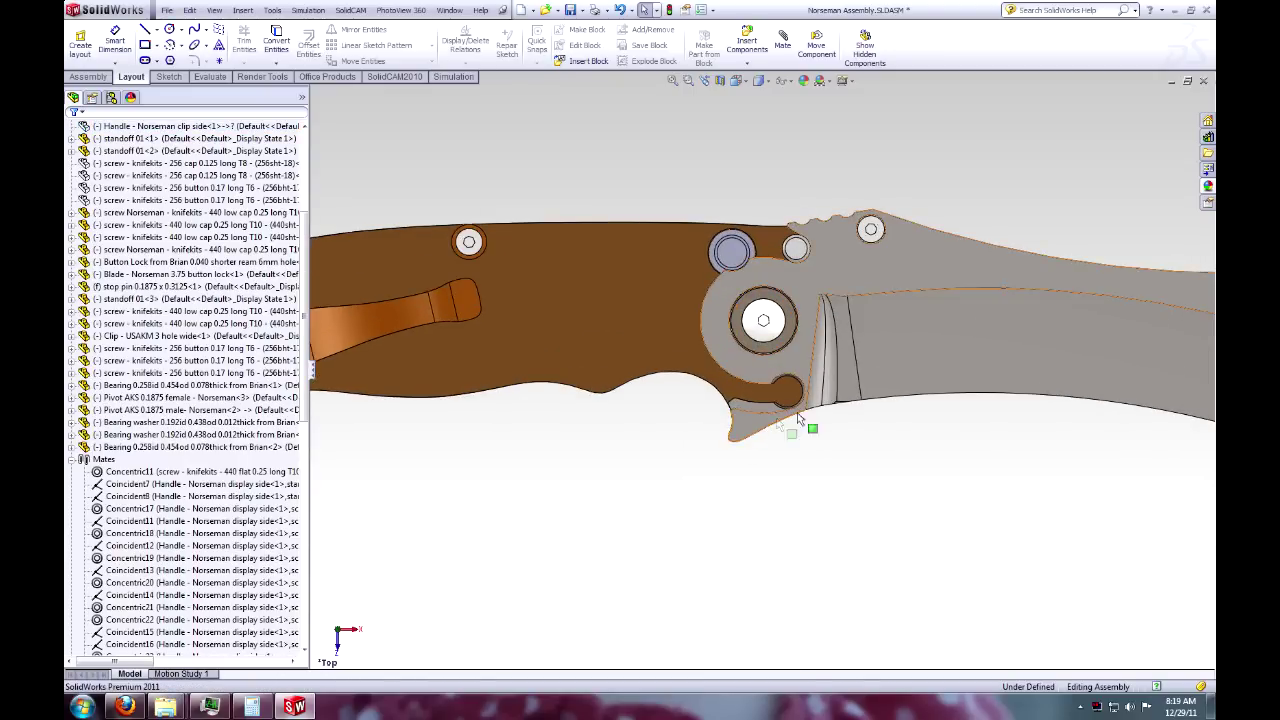
scroll(783, 385, "down", 3)
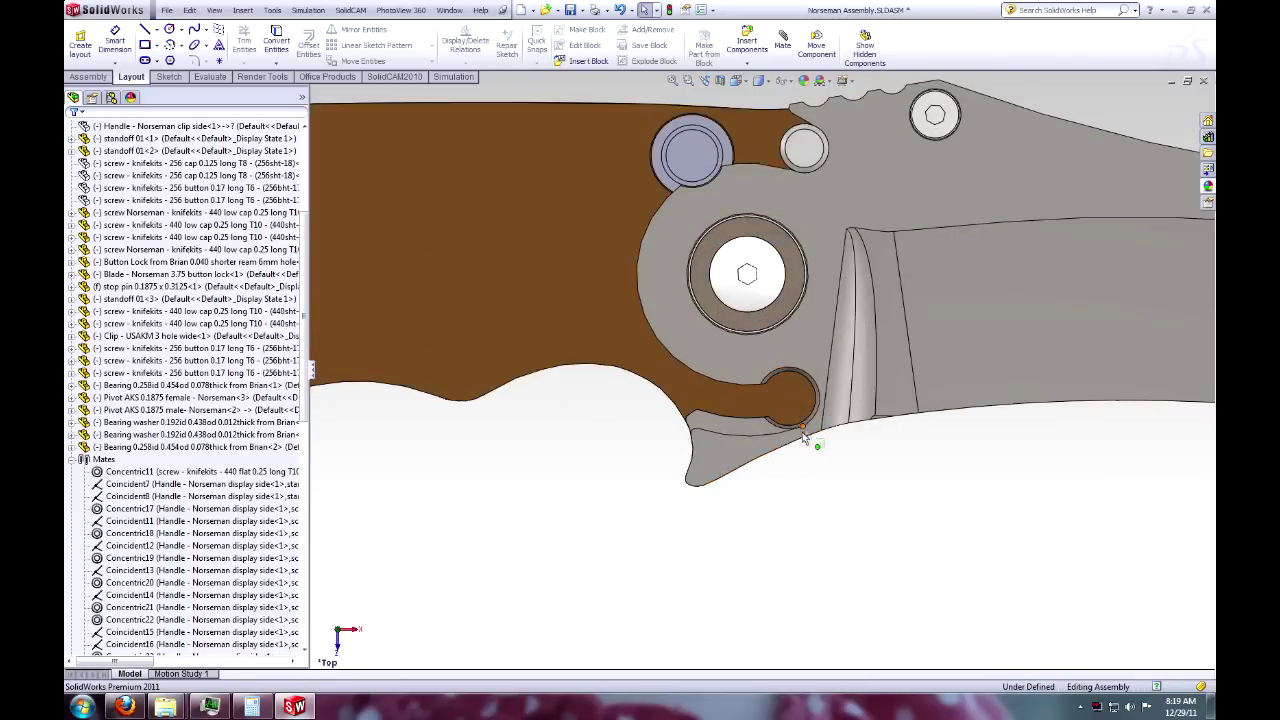
middle_click_drag(818, 494, 806, 410)
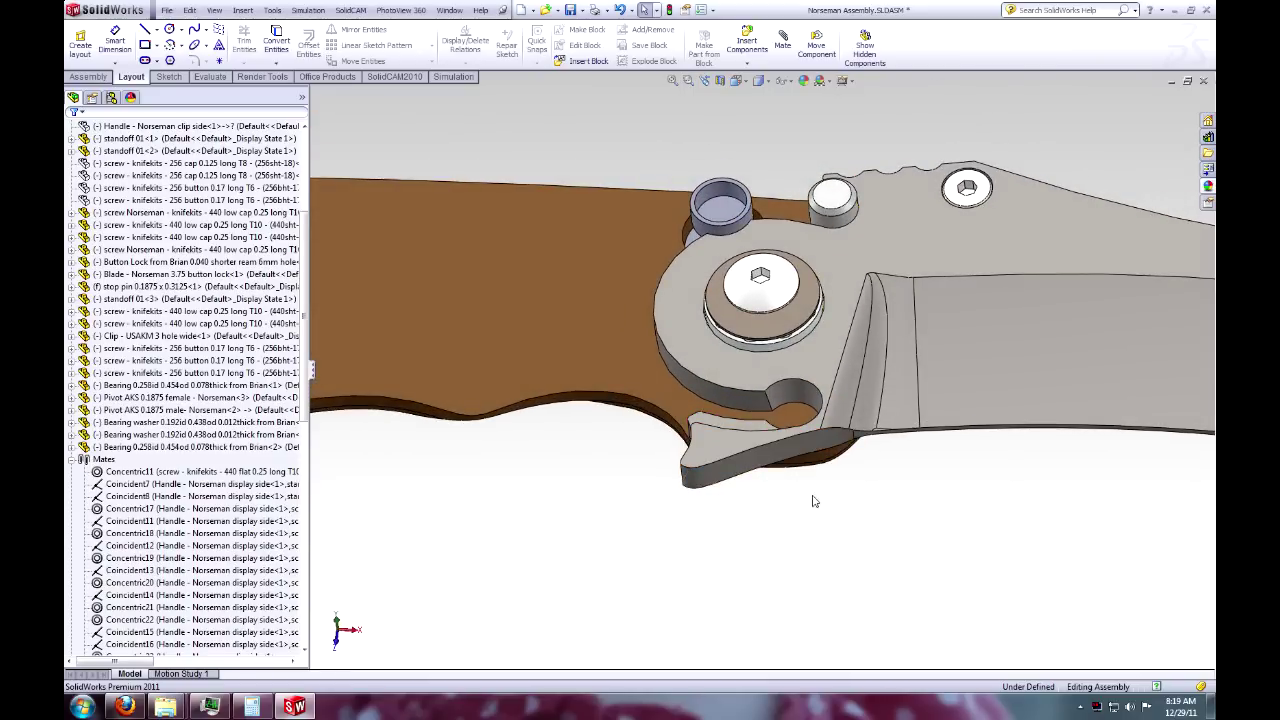
scroll(815, 500, "down", 2)
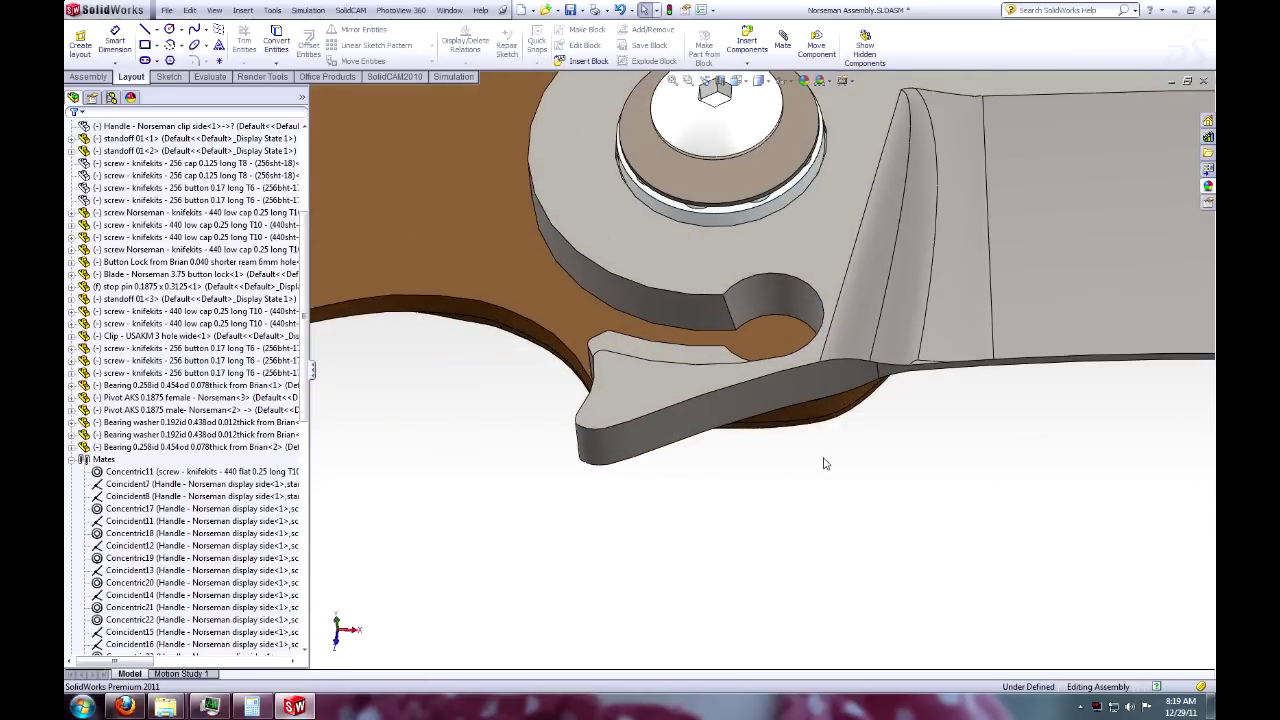
key("Up")
key("Up")
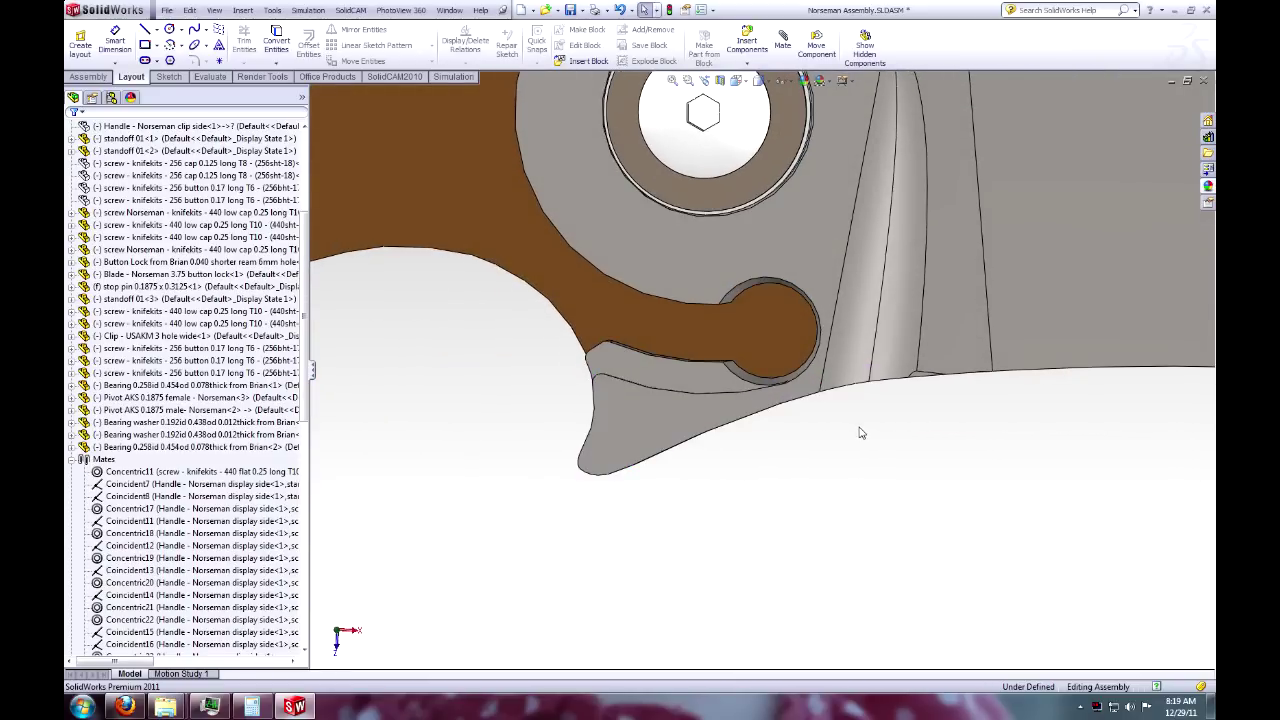
Step: Examine how the stop pin seats against the open blade next to the button lock, and return to the Top view
key("ctrl+5")
scroll(763, 406, "down", 2)
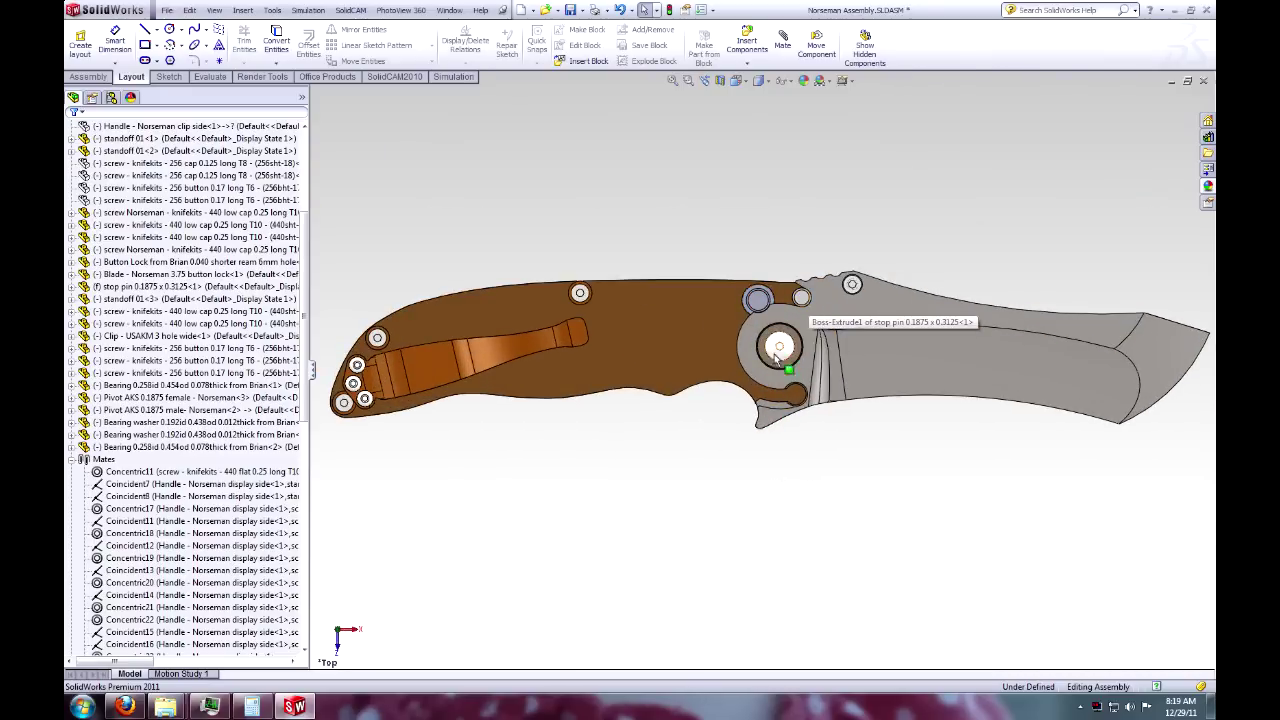
scroll(768, 371, "down", 3)
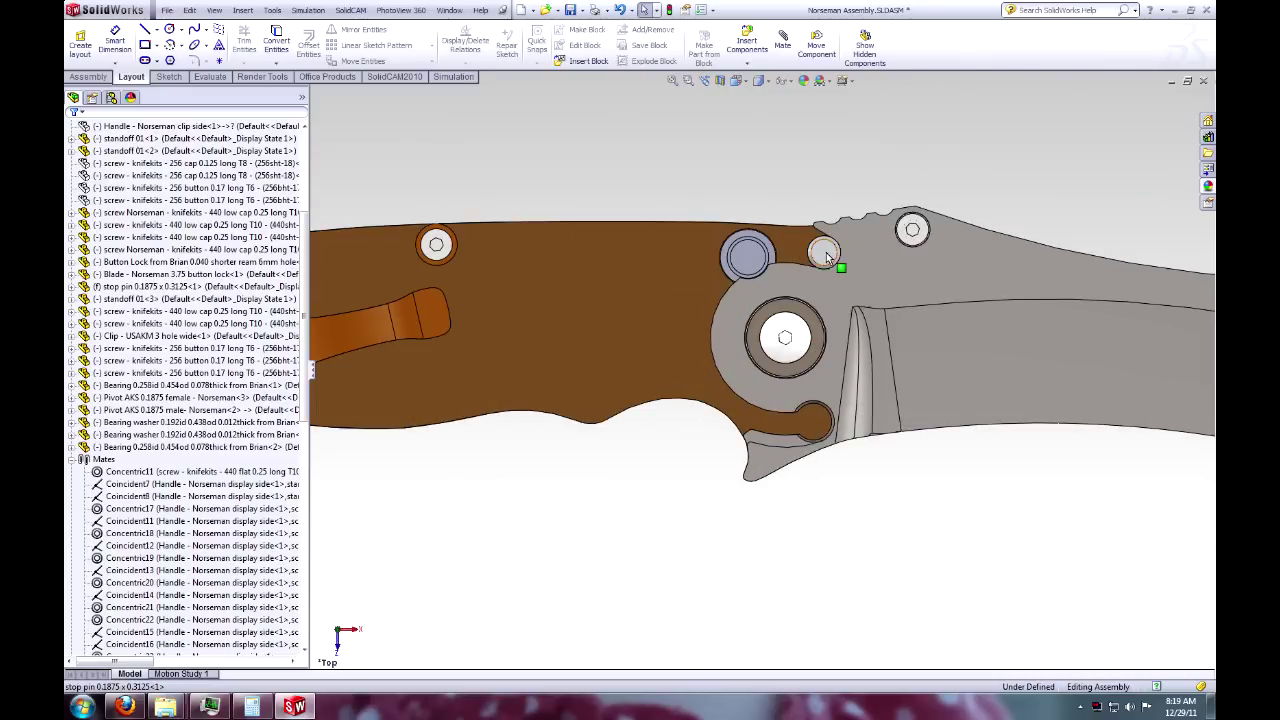
left_click(825, 252)
mouse_move(825, 252)
middle_mouse_down()
mouse_move(851, 258)
mouse_move(810, 242)
middle_mouse_up()
scroll(783, 233, "down", 5)
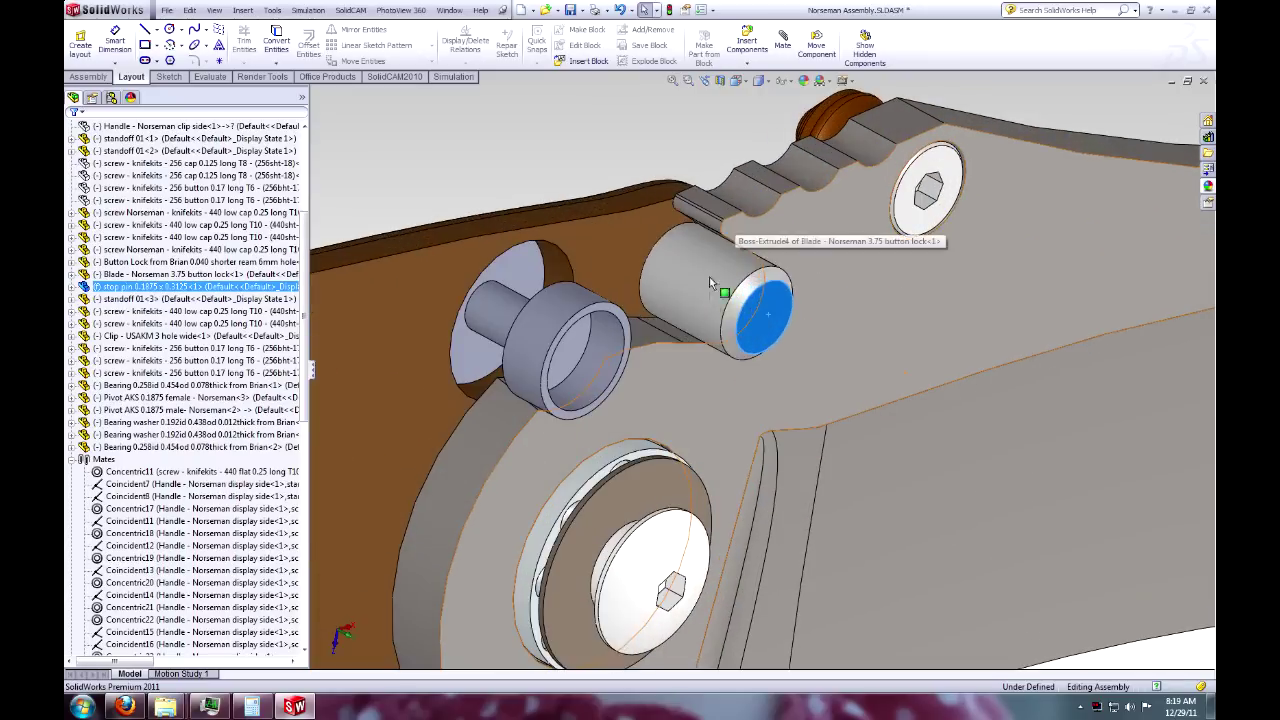
scroll(786, 366, "up", 3)
key("ctrl+5")
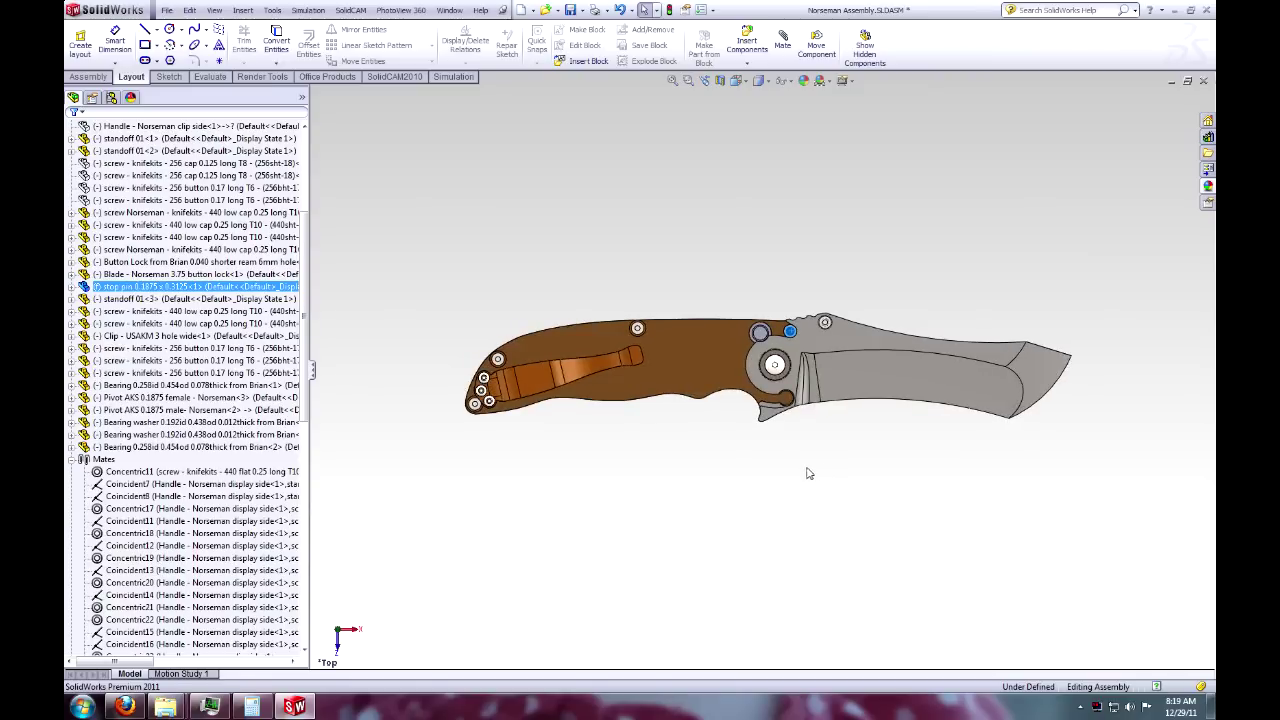
Step: Hide the bearing washer behind the pivot screw head and examine the ball bearing seated in the blade
middle_click_drag(808, 472, 795, 458)
scroll(765, 365, "down", 5)
left_click(723, 368)
scroll(724, 365, "down", 6)
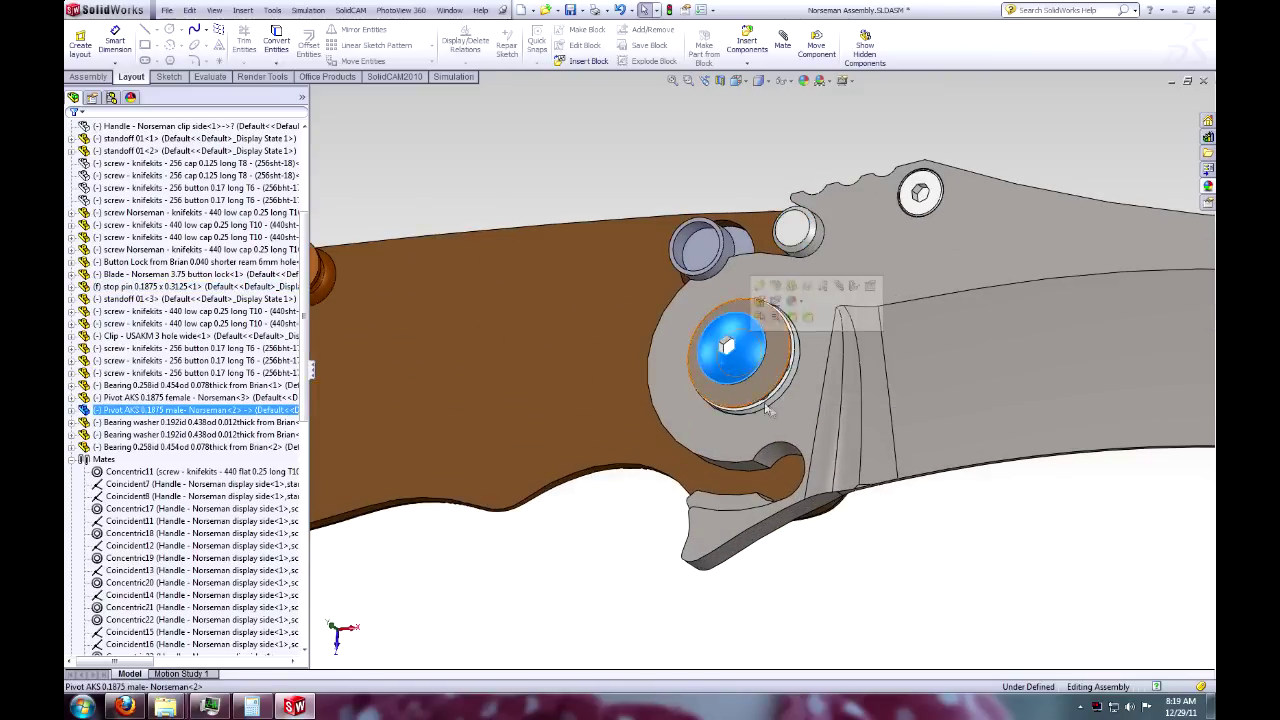
middle_click_drag(724, 365, 722, 340)
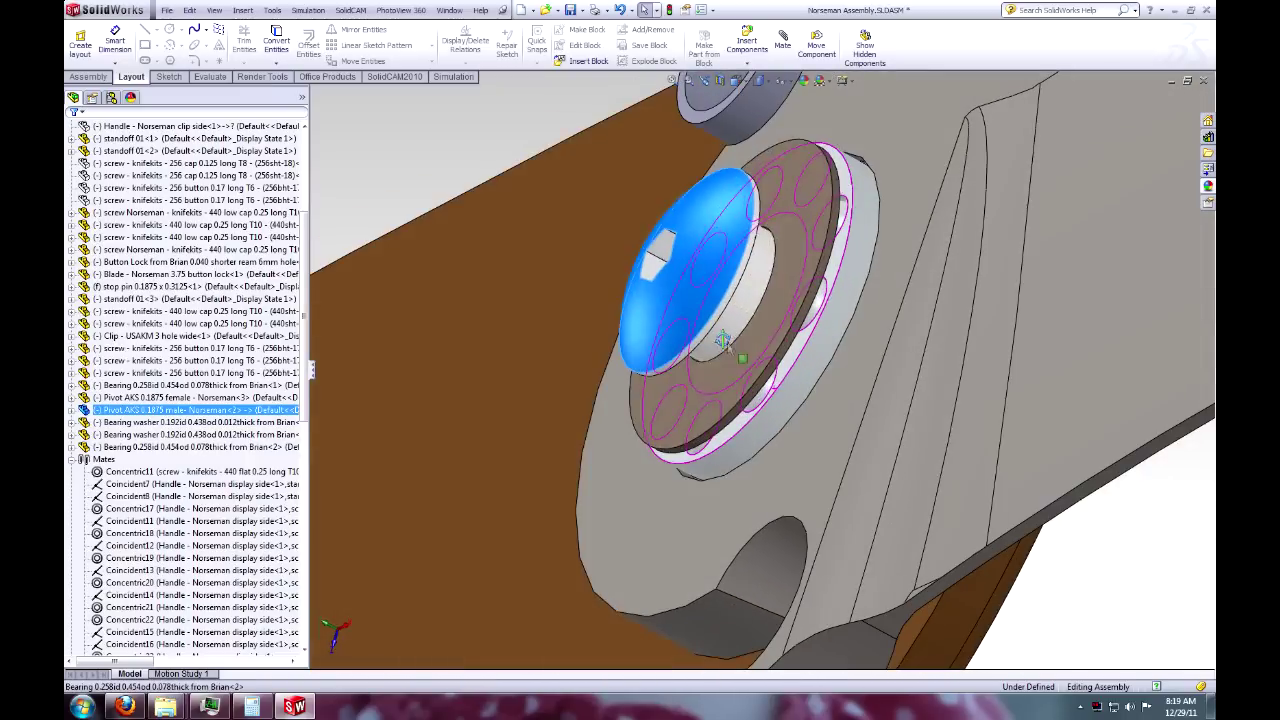
right_click(753, 382)
left_click(789, 316)
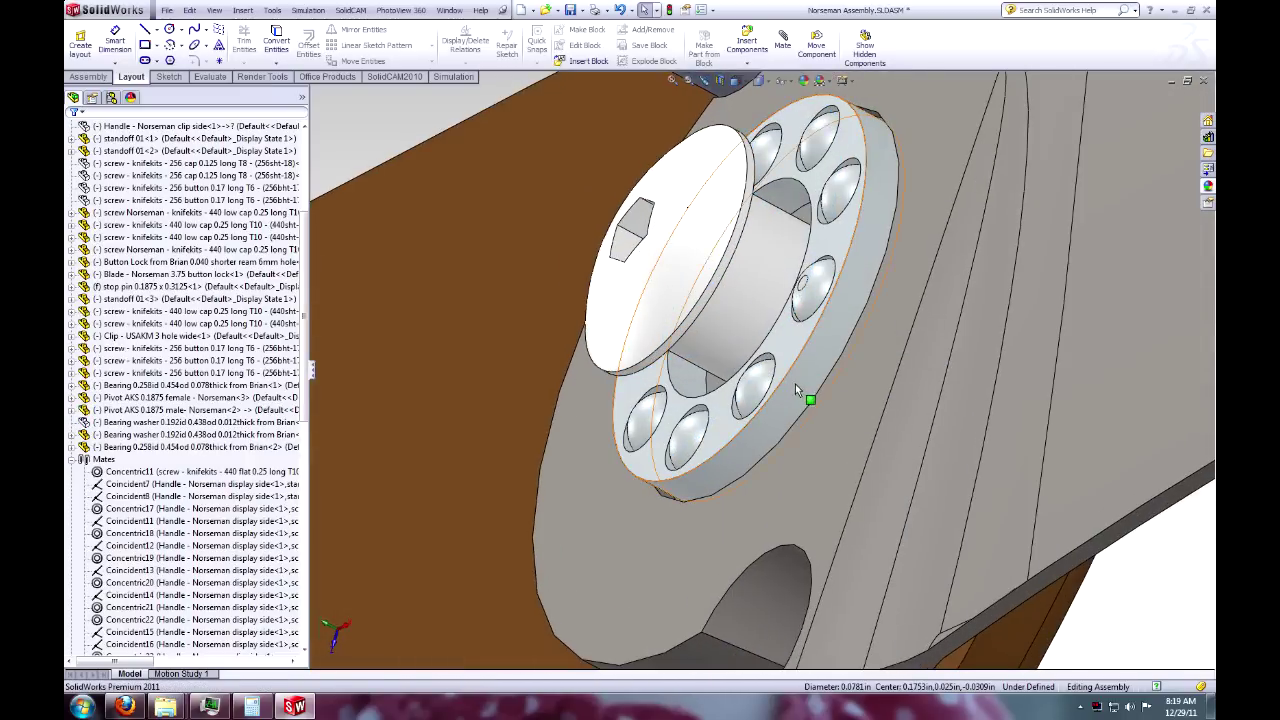
middle_click_drag(795, 384, 818, 413)
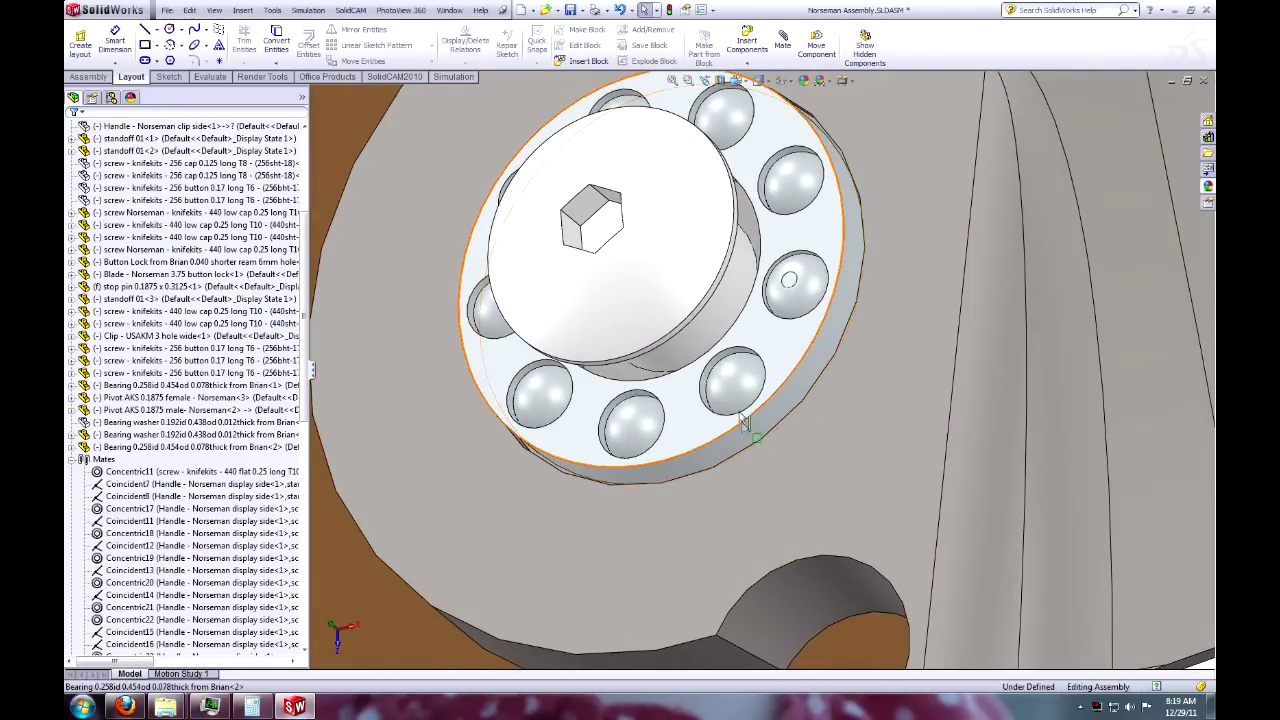
scroll(743, 459, "up", 5)
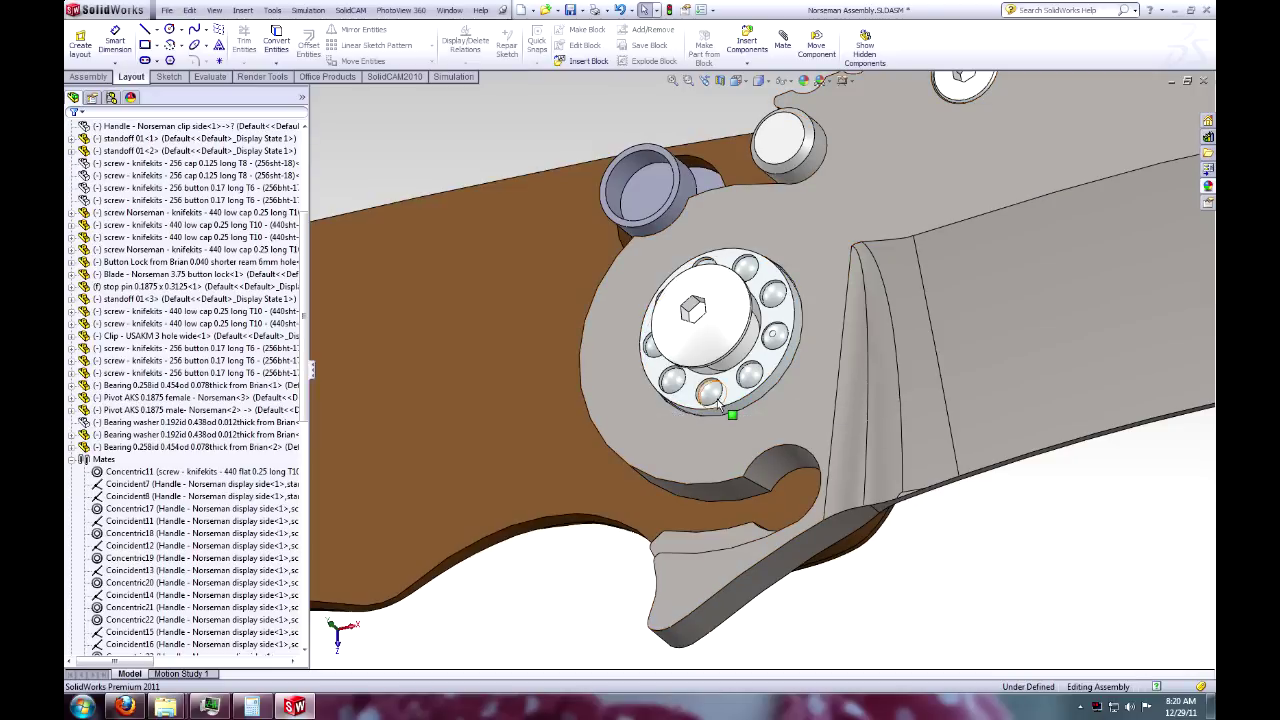
left_click(727, 358)
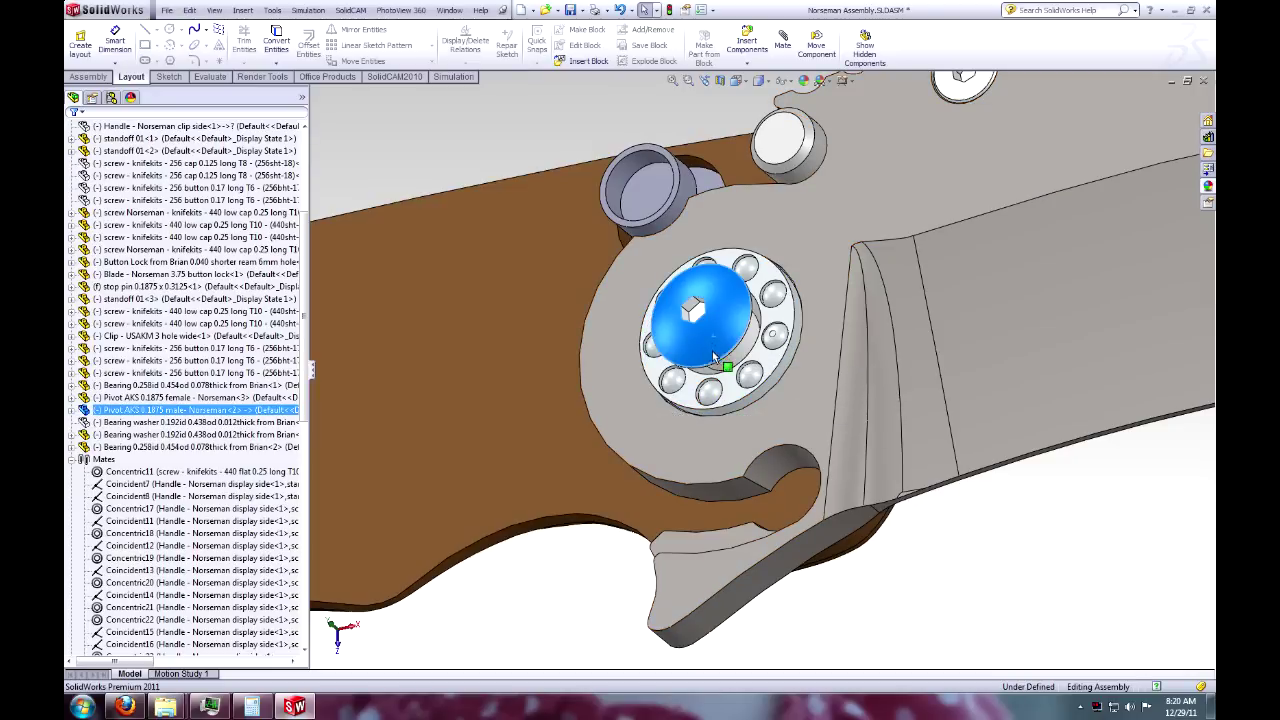
left_click(922, 565)
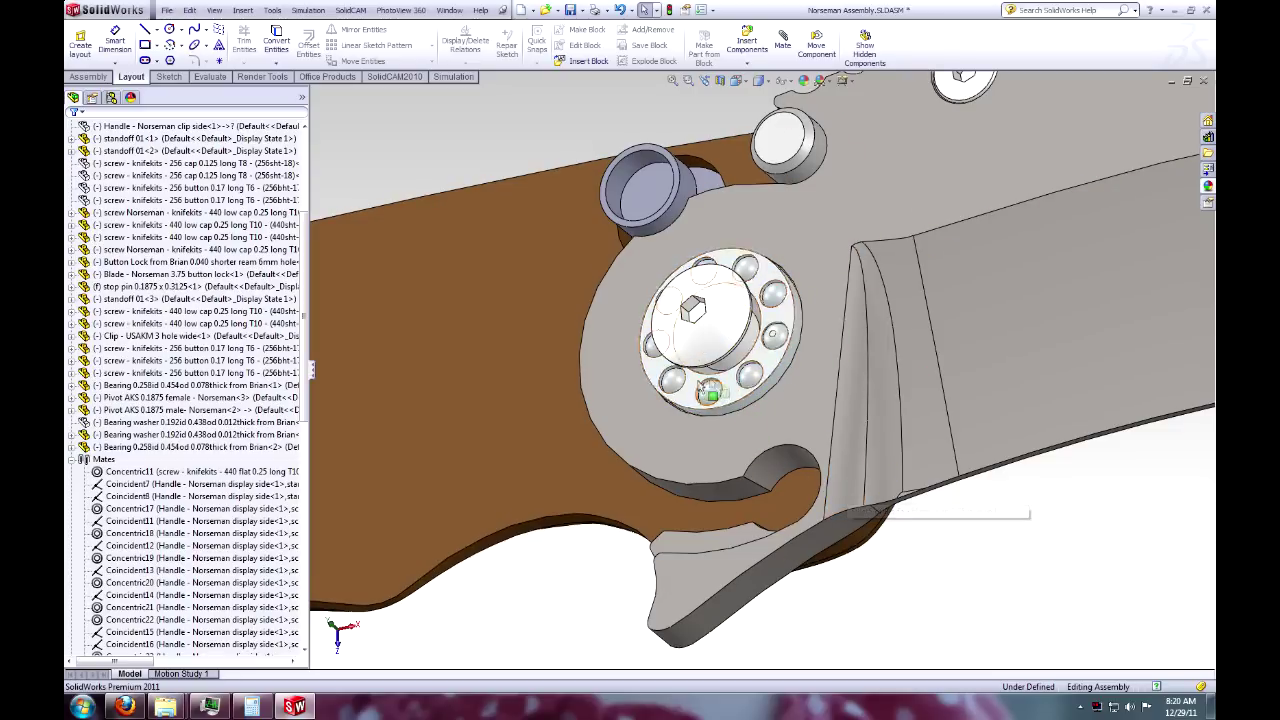
Step: Move the blade together with its bearing and pivot screw away from the display-side handle to separate the knife
left_click_drag(762, 382, 560, 245)
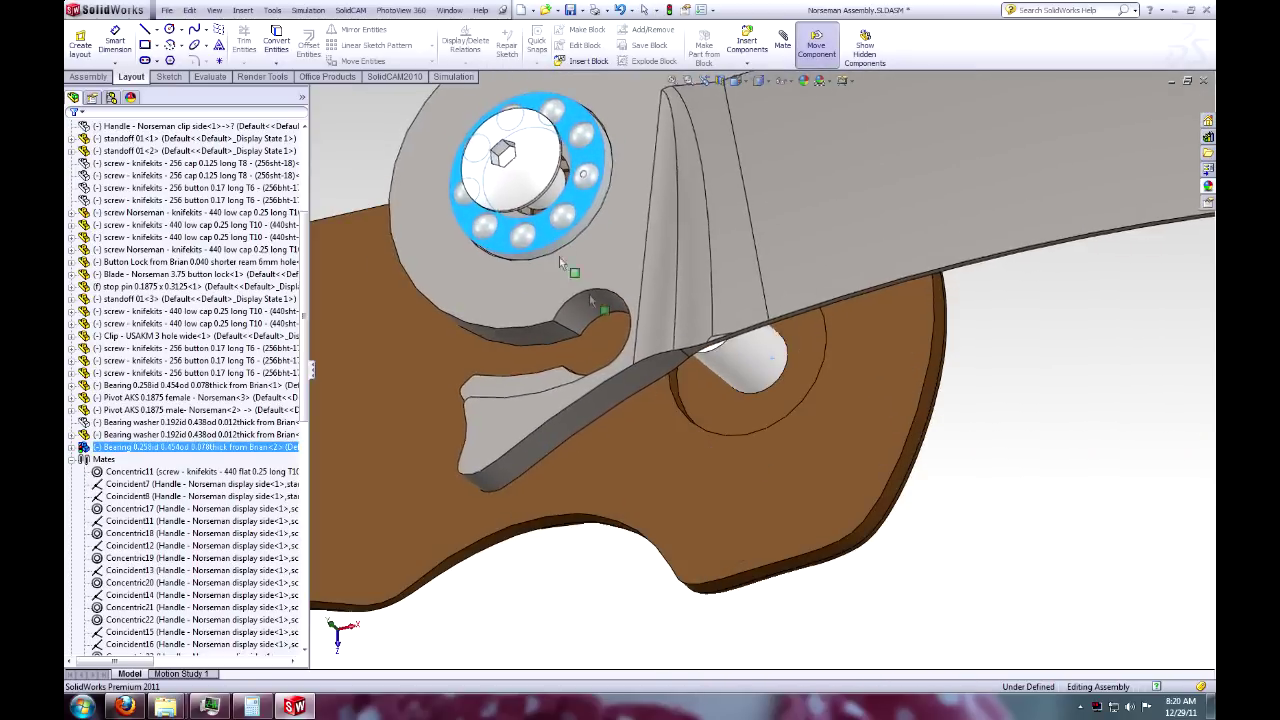
scroll(734, 364, "up", 3)
middle_click_drag(730, 460, 676, 364)
scroll(678, 364, "up", 1)
left_click_drag(690, 244, 752, 262)
scroll(425, 485, "down", 3)
middle_click_drag(577, 446, 622, 483)
scroll(762, 362, "up", 5)
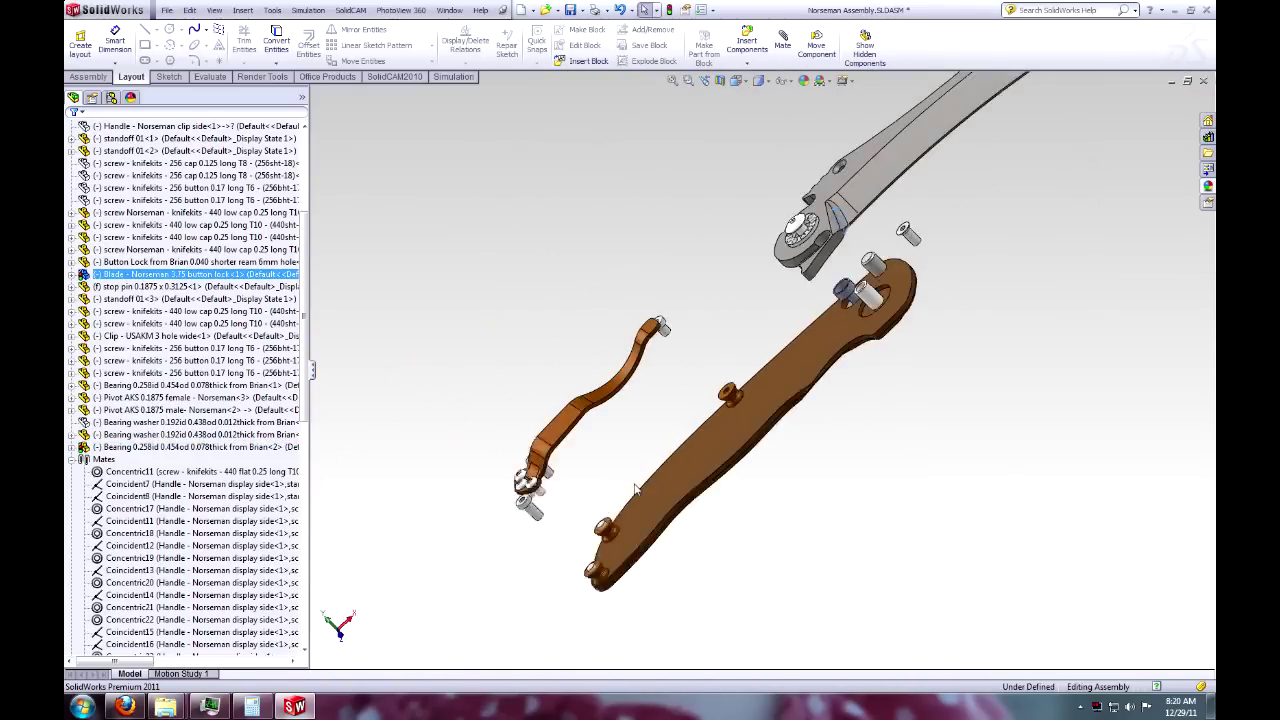
Step: Show the hidden clip-side handle again
scroll(186, 300, "up", 5)
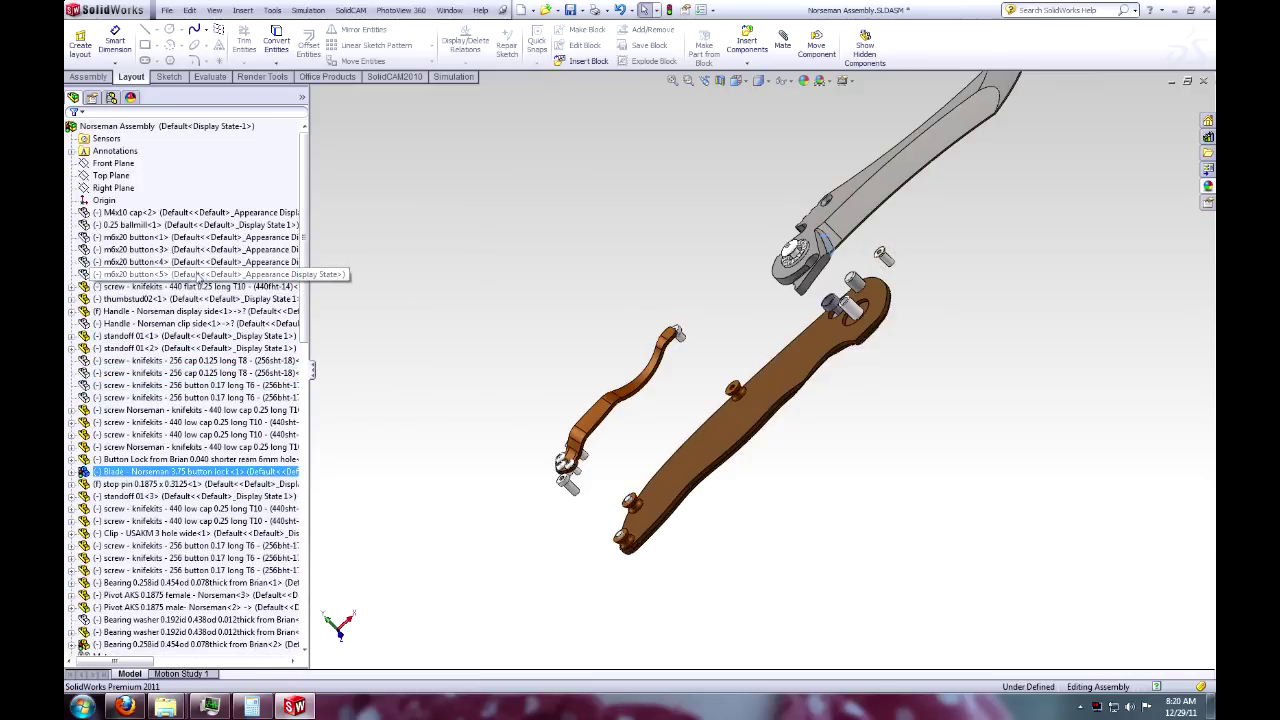
right_click(186, 323)
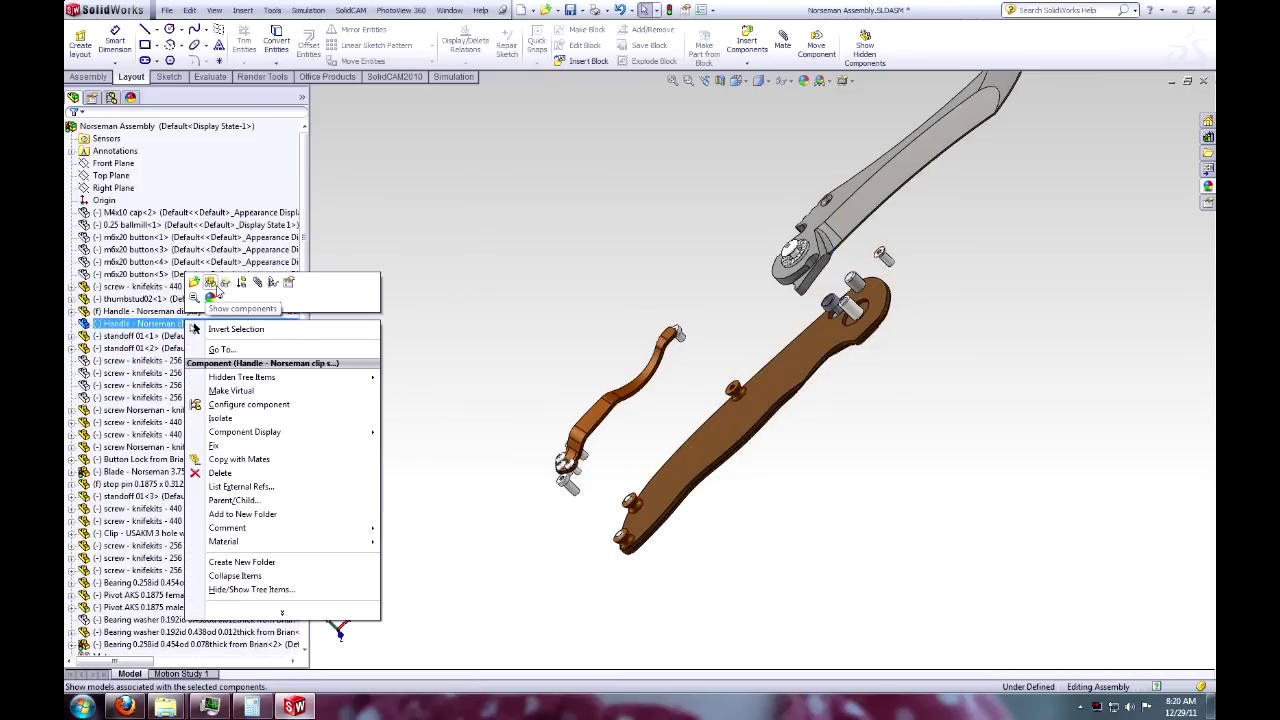
left_click(212, 283)
Step: Move the blade and clip-side handle back over the display-side handle and check their alignment in the Top view
left_click_drag(746, 291, 799, 340)
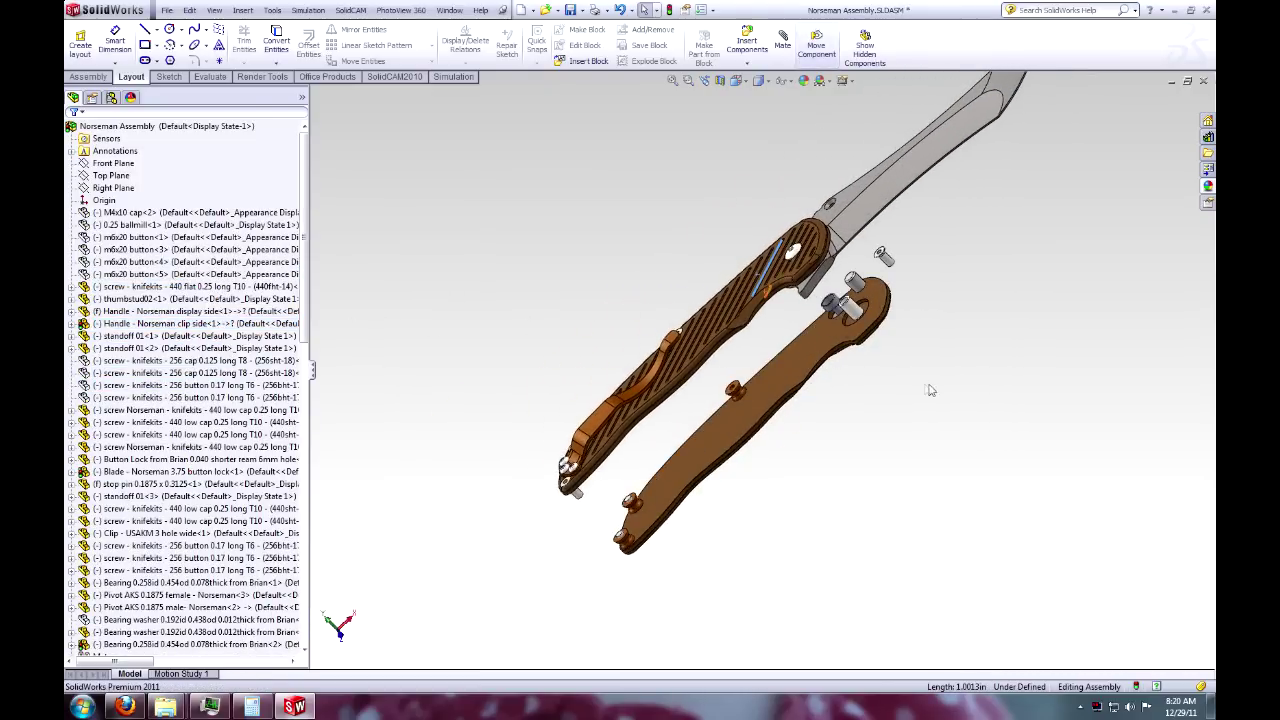
middle_click_drag(852, 393, 745, 279)
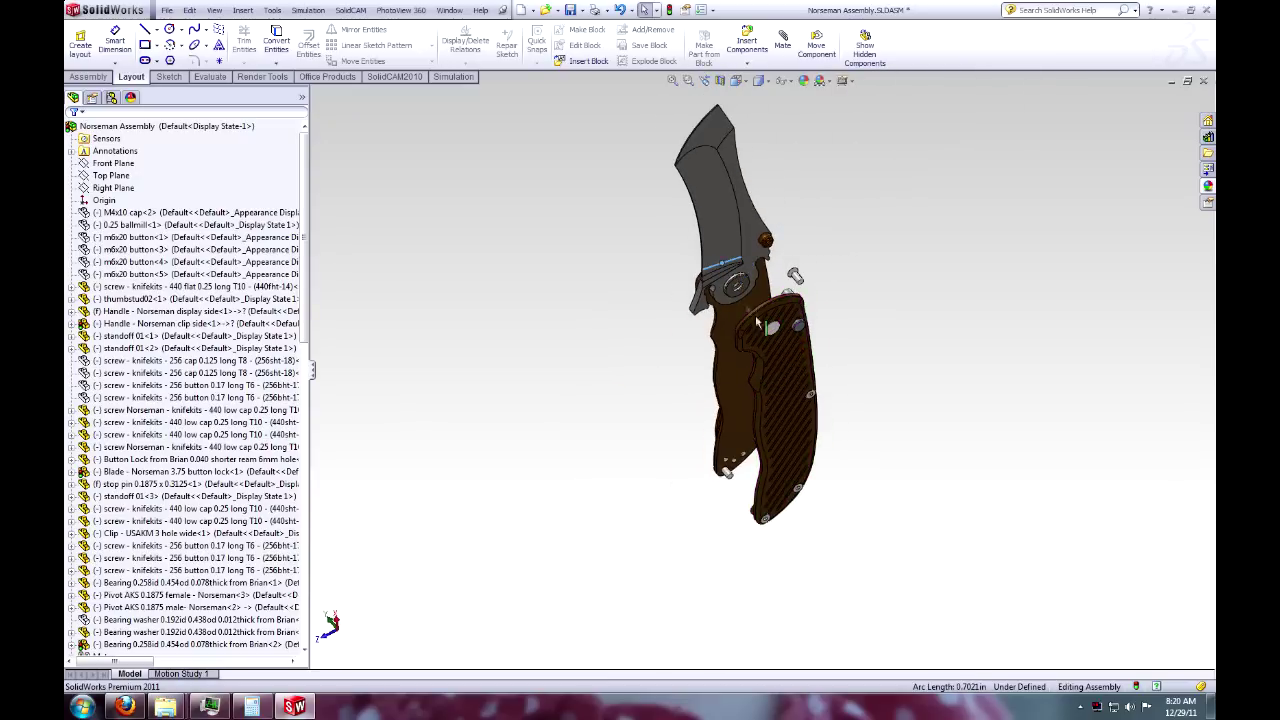
left_click_drag(719, 256, 772, 350)
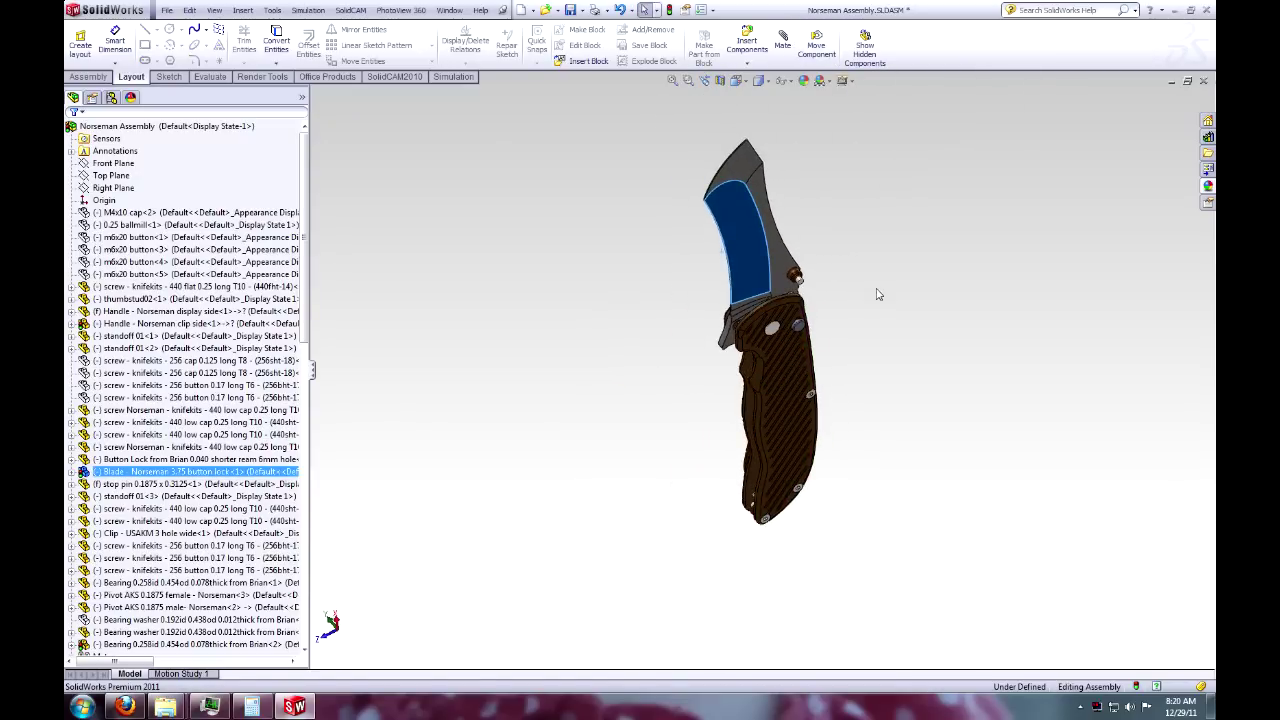
key("ctrl+5")
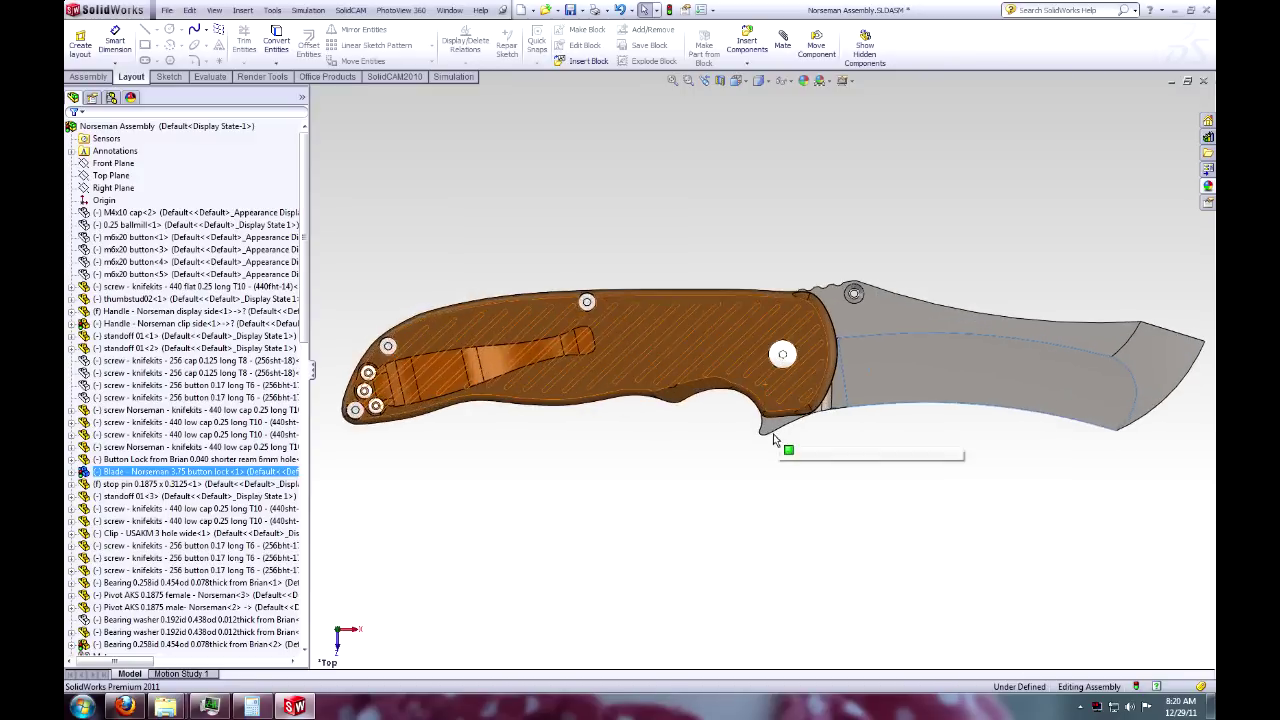
left_click(813, 500)
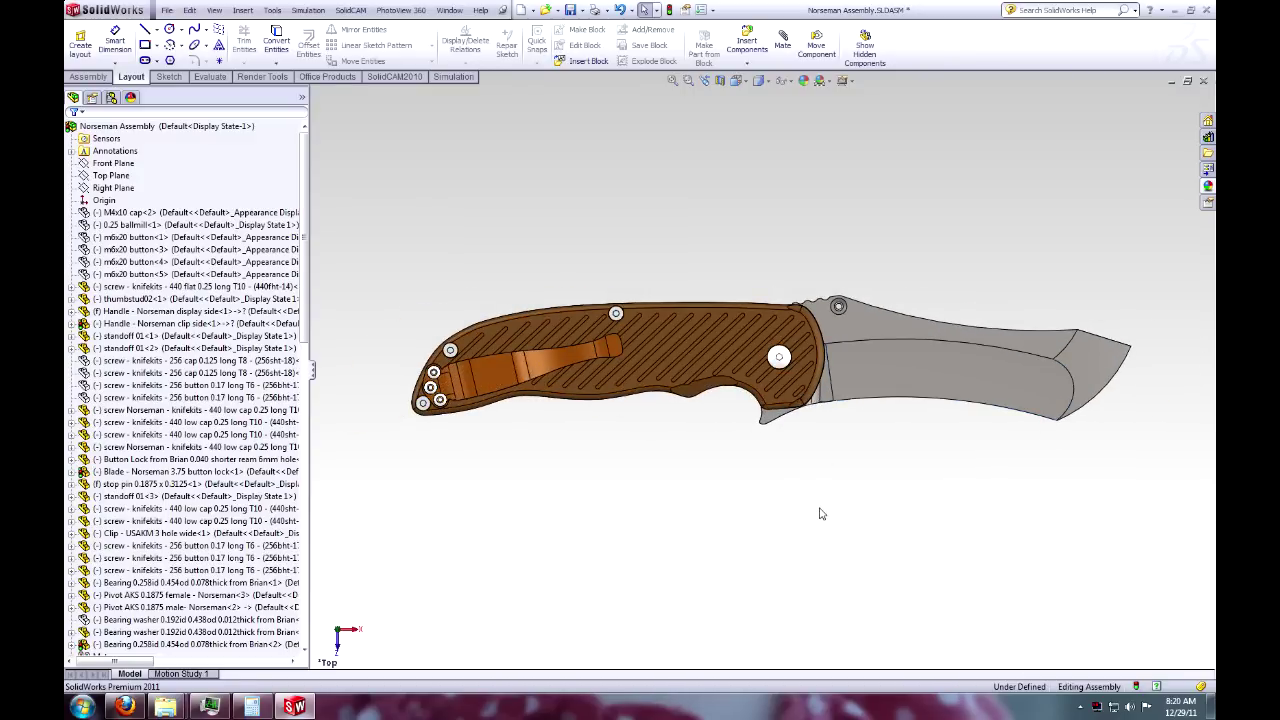
middle_click_drag(846, 564, 841, 417)
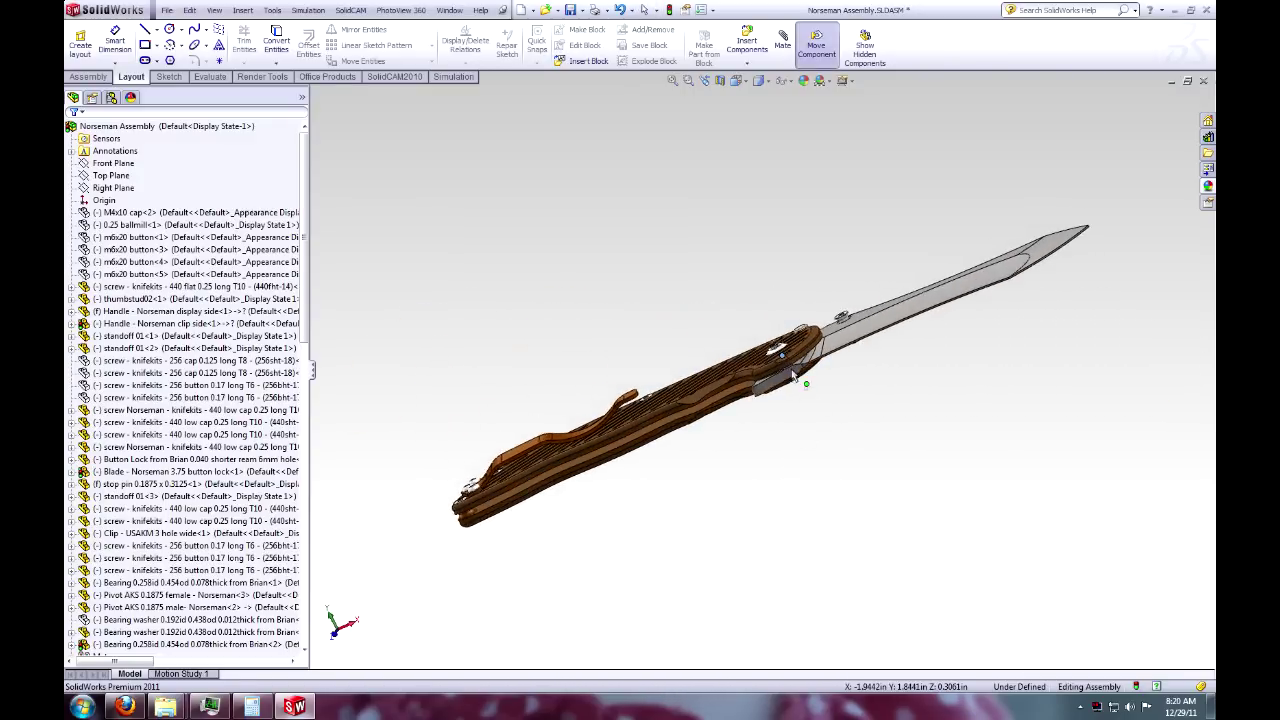
key("ctrl+5")
scroll(790, 425, "down", 3)
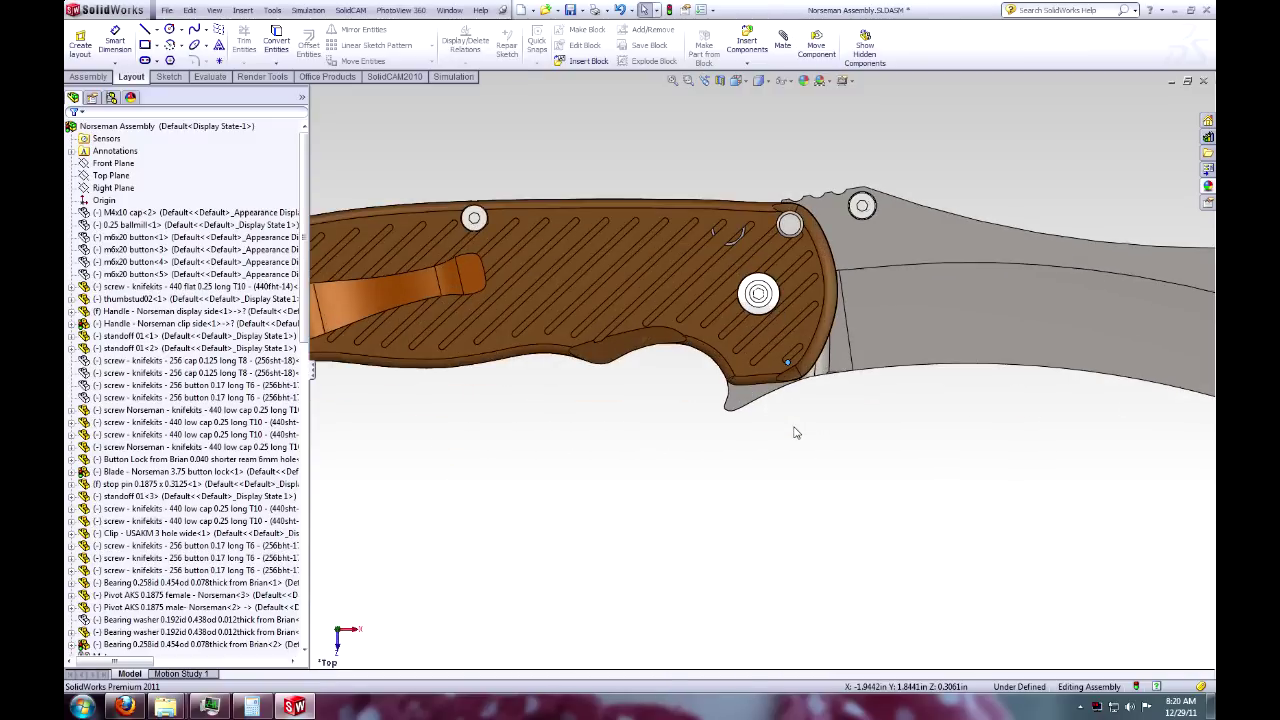
Step: Highlight the blade at its flipper tab, clear the selection, and fit the whole open knife in view
left_click(738, 398)
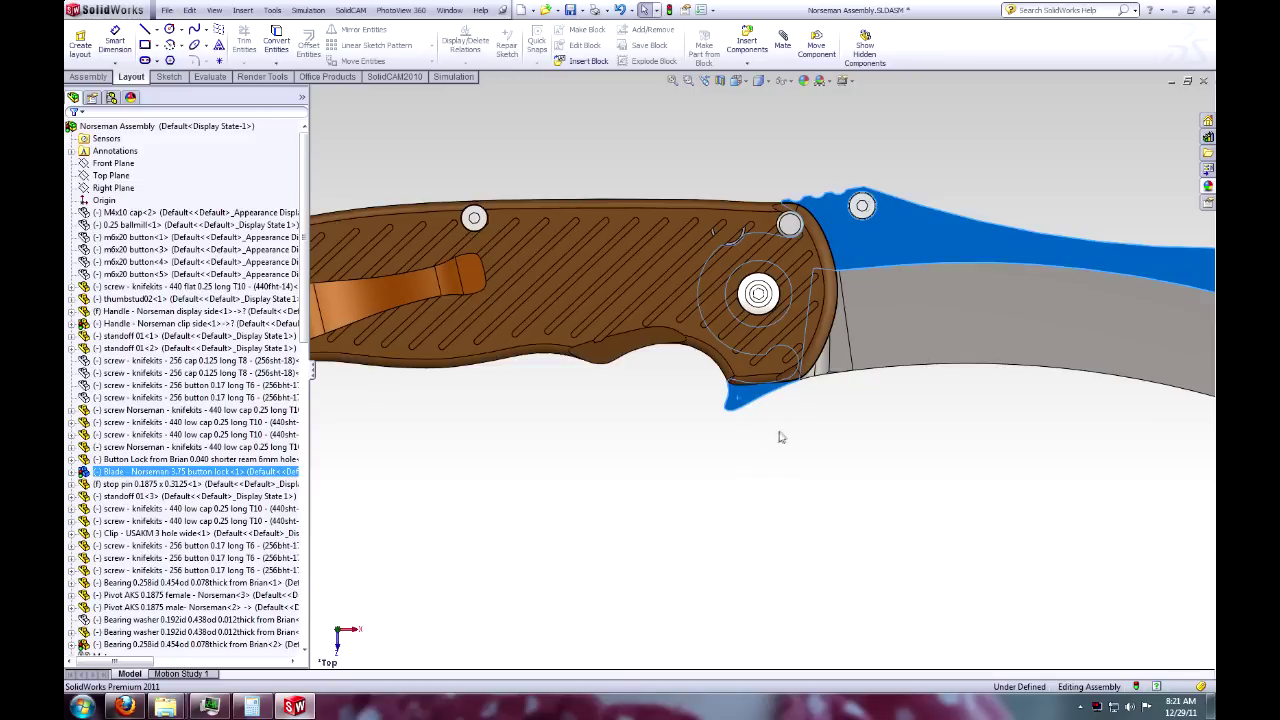
key("f")
left_click(776, 448)
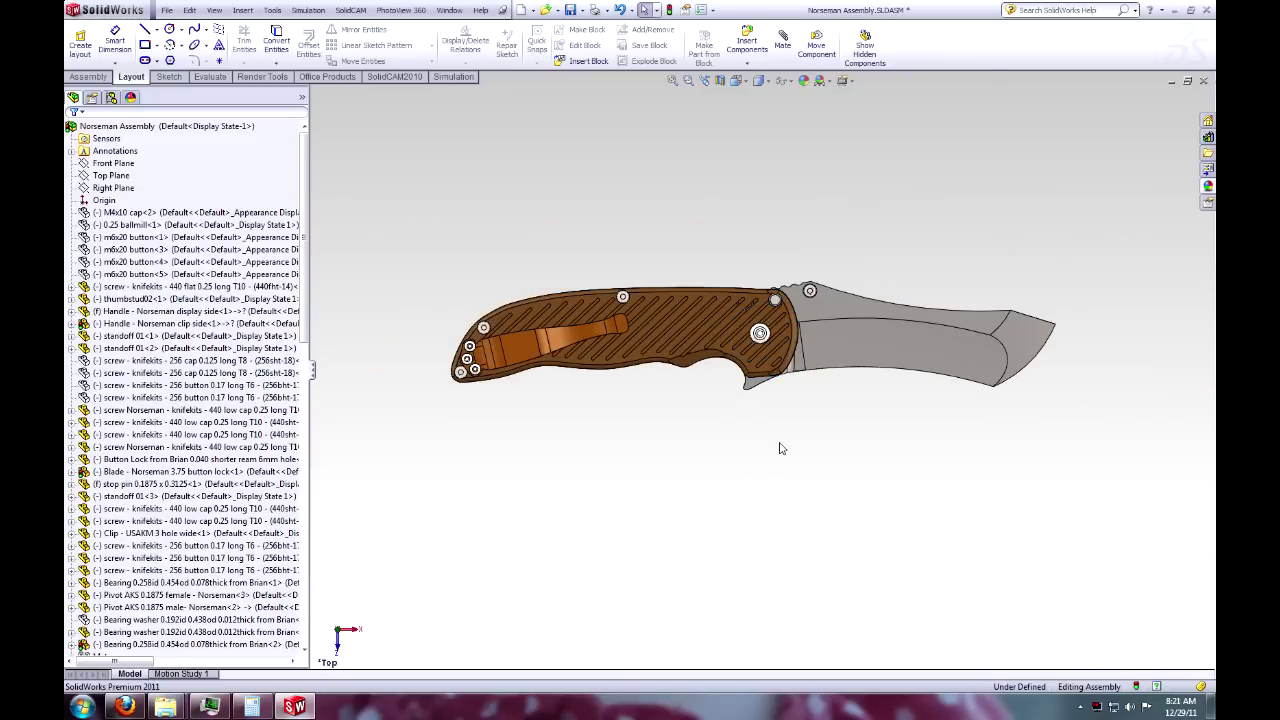